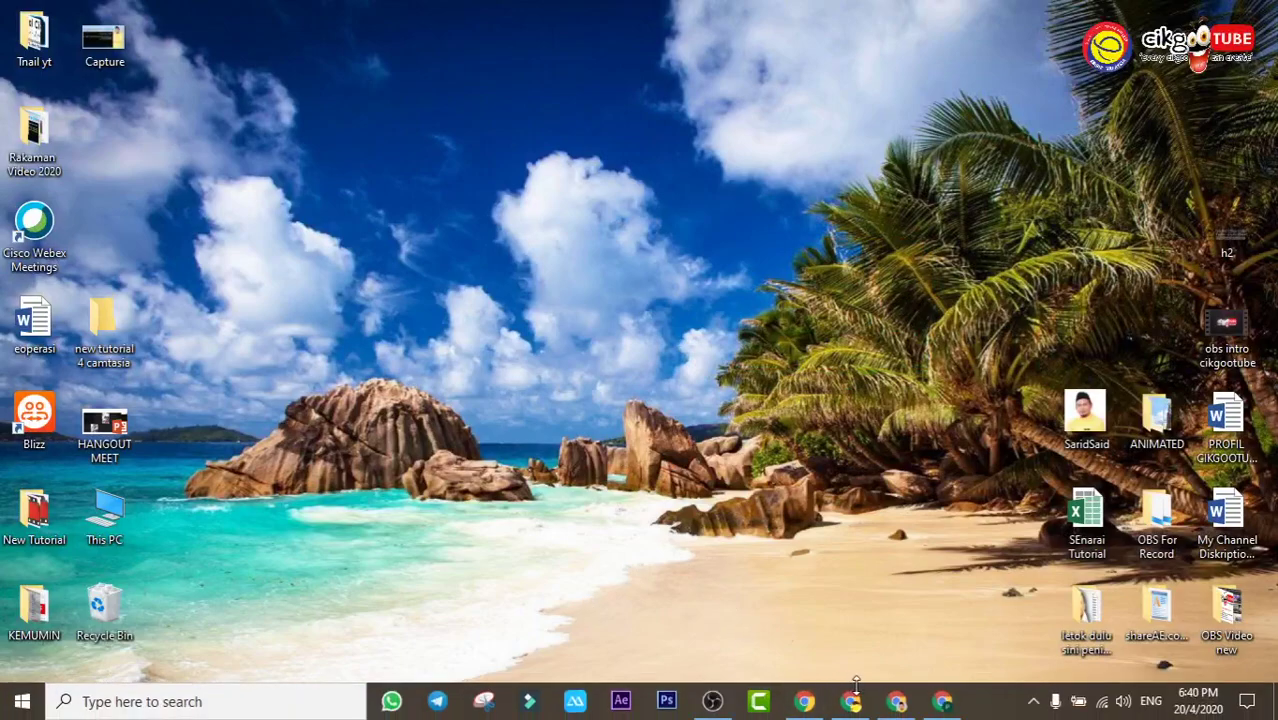
# Restore the Meet call window and choose Record meeting from the More options menu
pyautogui.moveTo(853, 704)
pyautogui.click(835, 625)
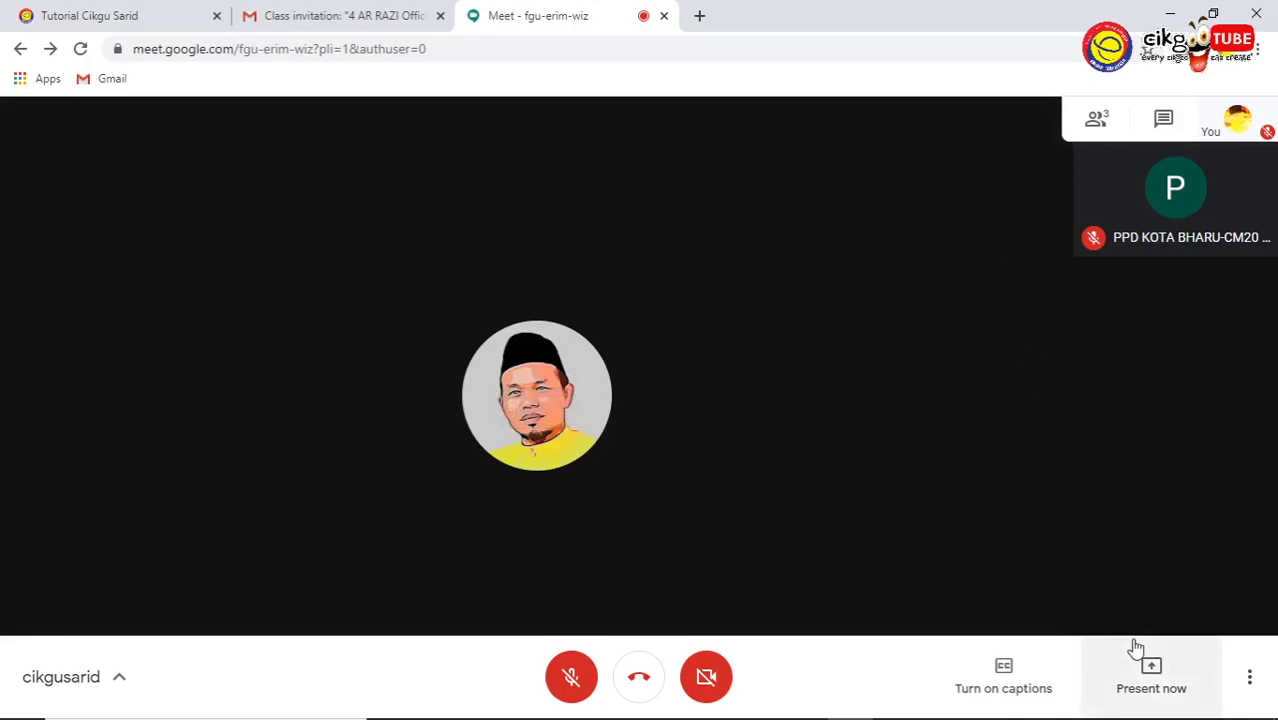
pyautogui.click(1248, 680)
pyautogui.click(1248, 680)
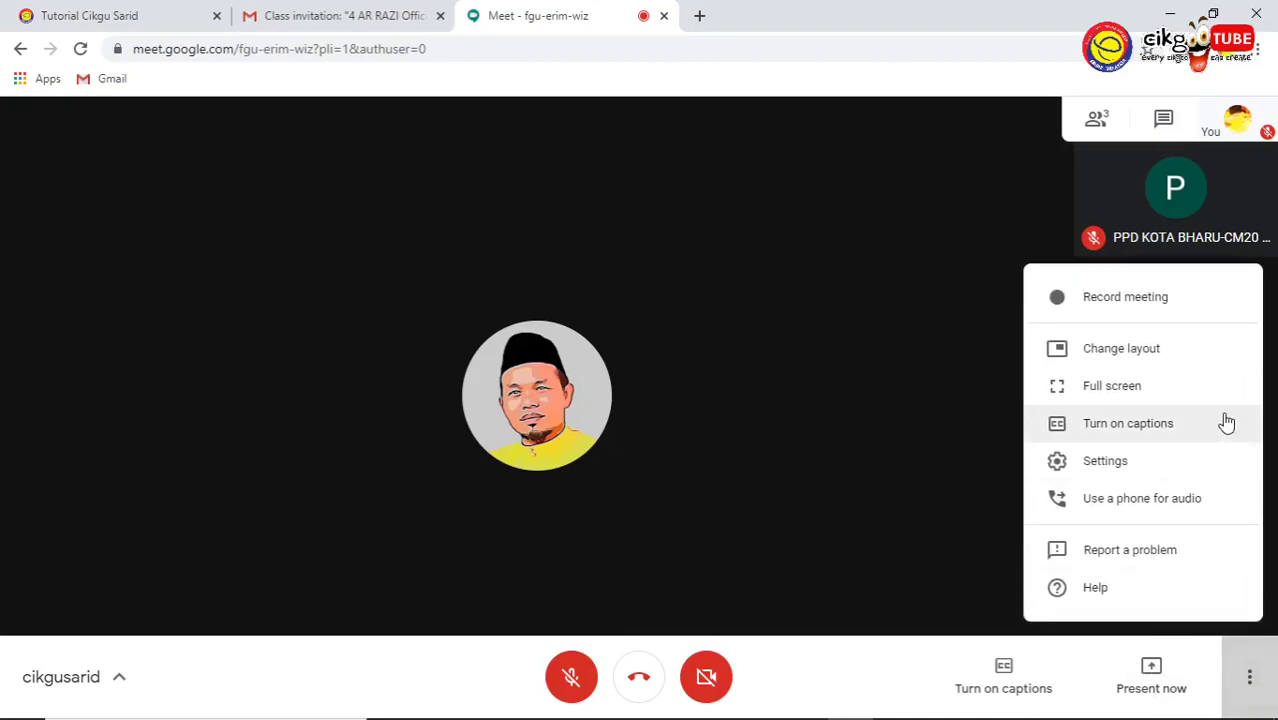
pyautogui.click(1155, 296)
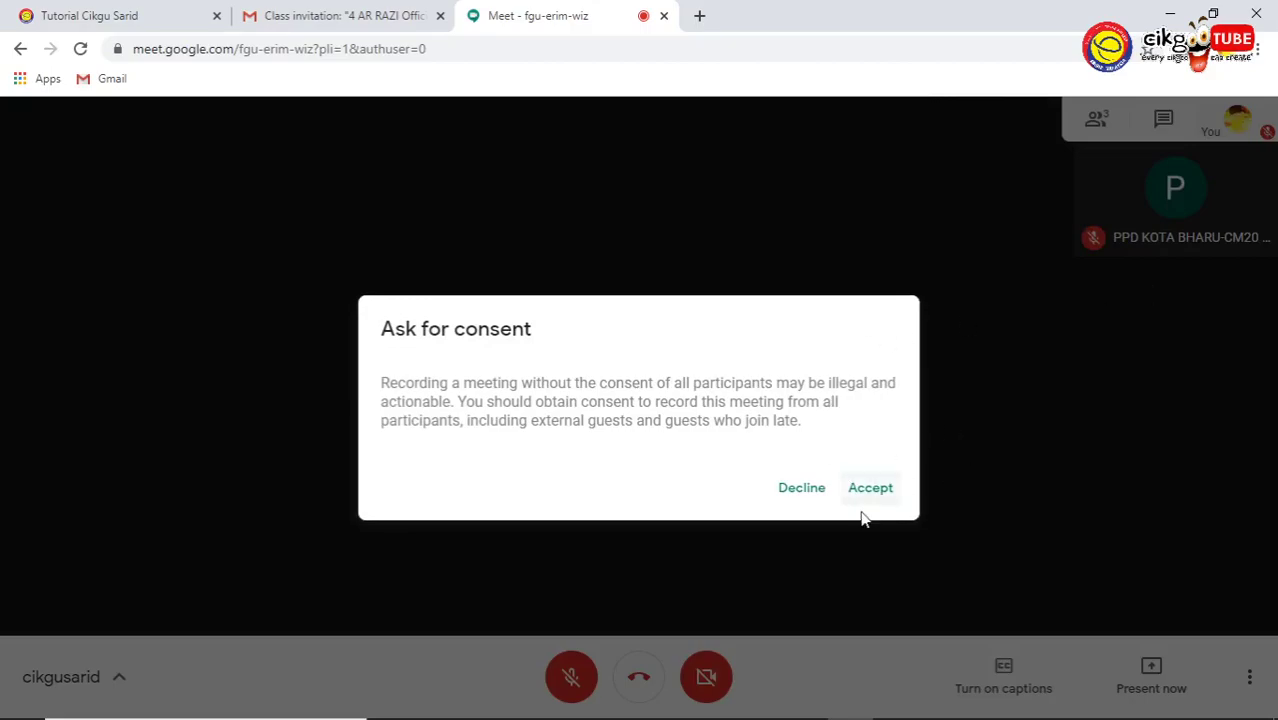
# Accept the 'Ask for consent' notice so the REC indicator turns on
pyautogui.click(879, 500)
pyautogui.click(879, 500)
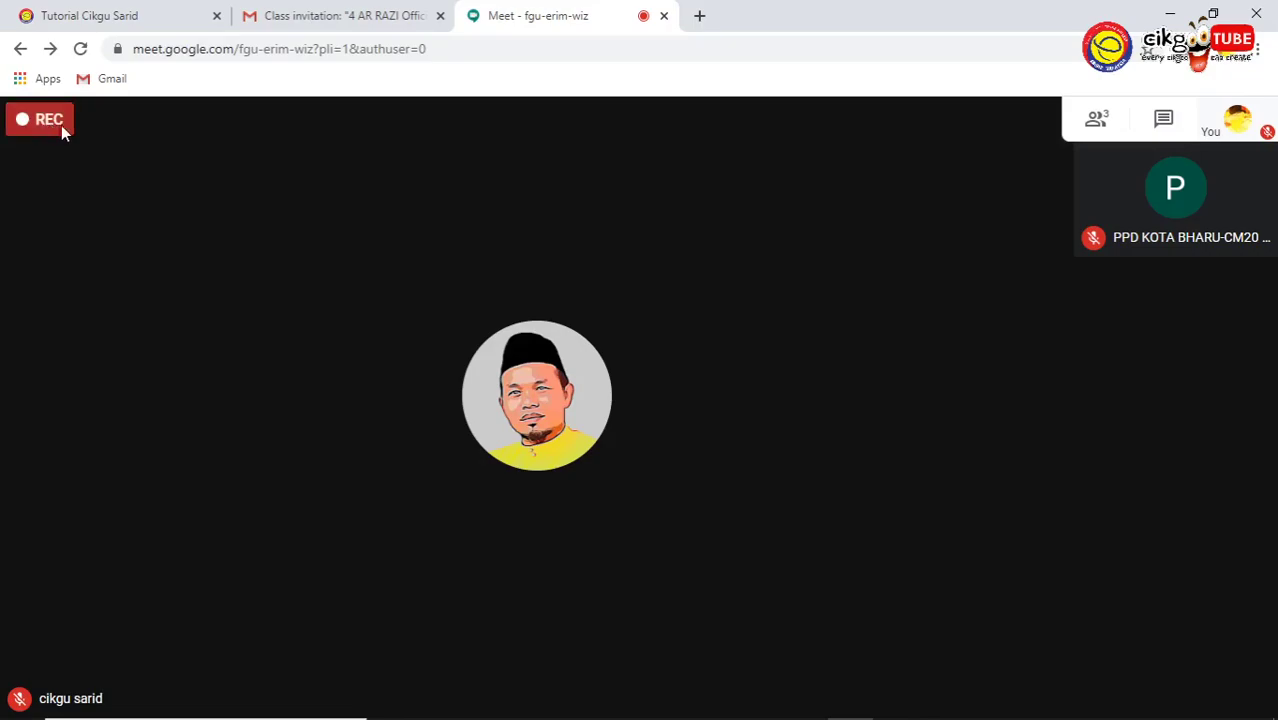
# Use Present now to share your entire screen, choosing Screen 1
pyautogui.click(33, 120)
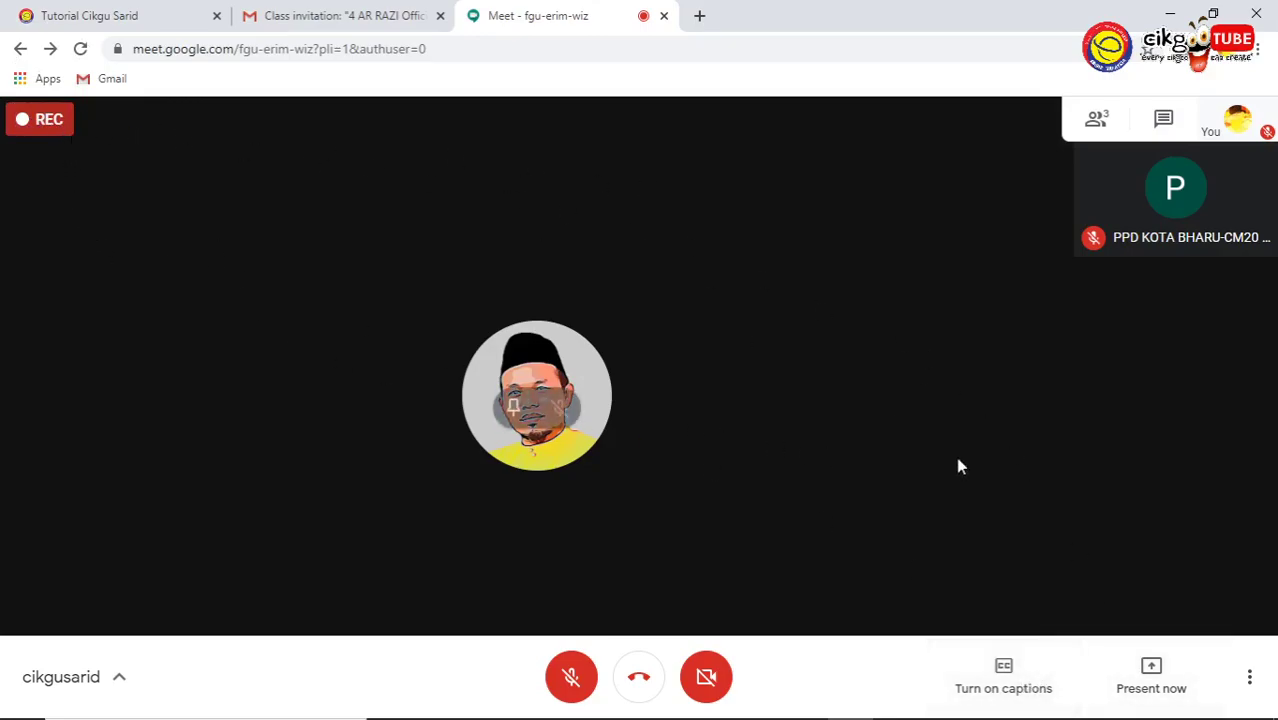
pyautogui.click(1162, 690)
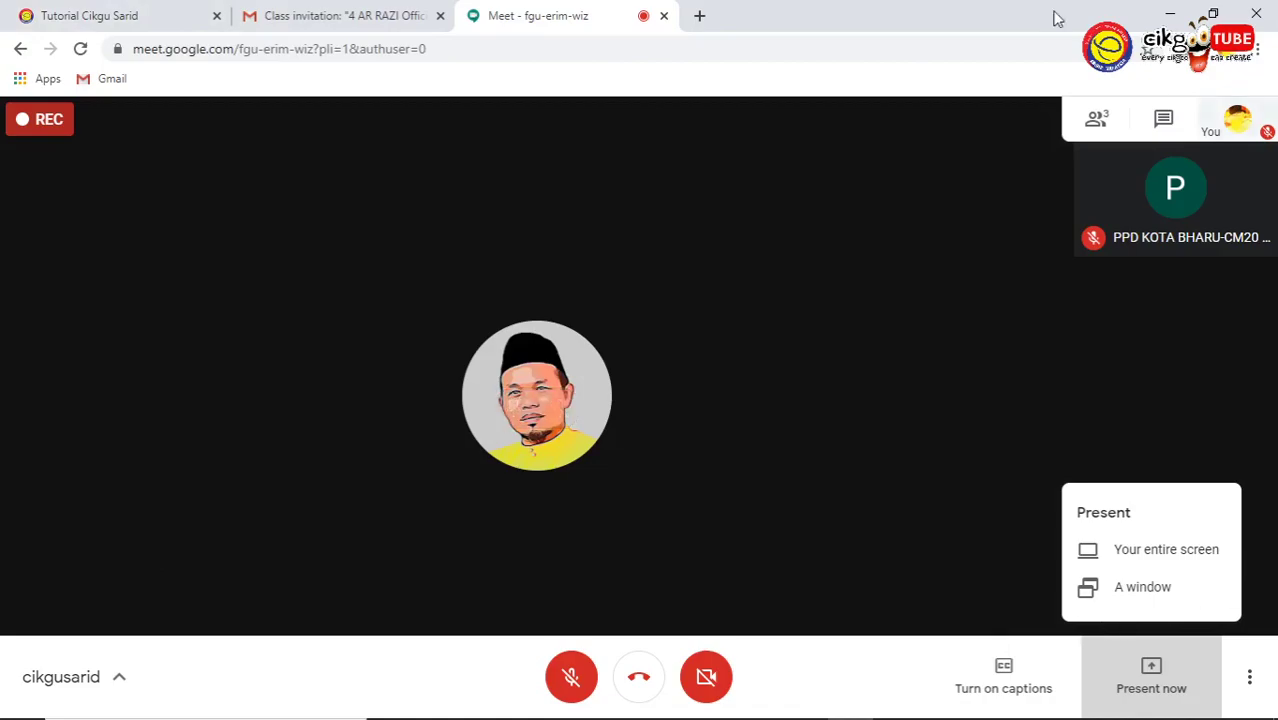
pyautogui.click(1170, 560)
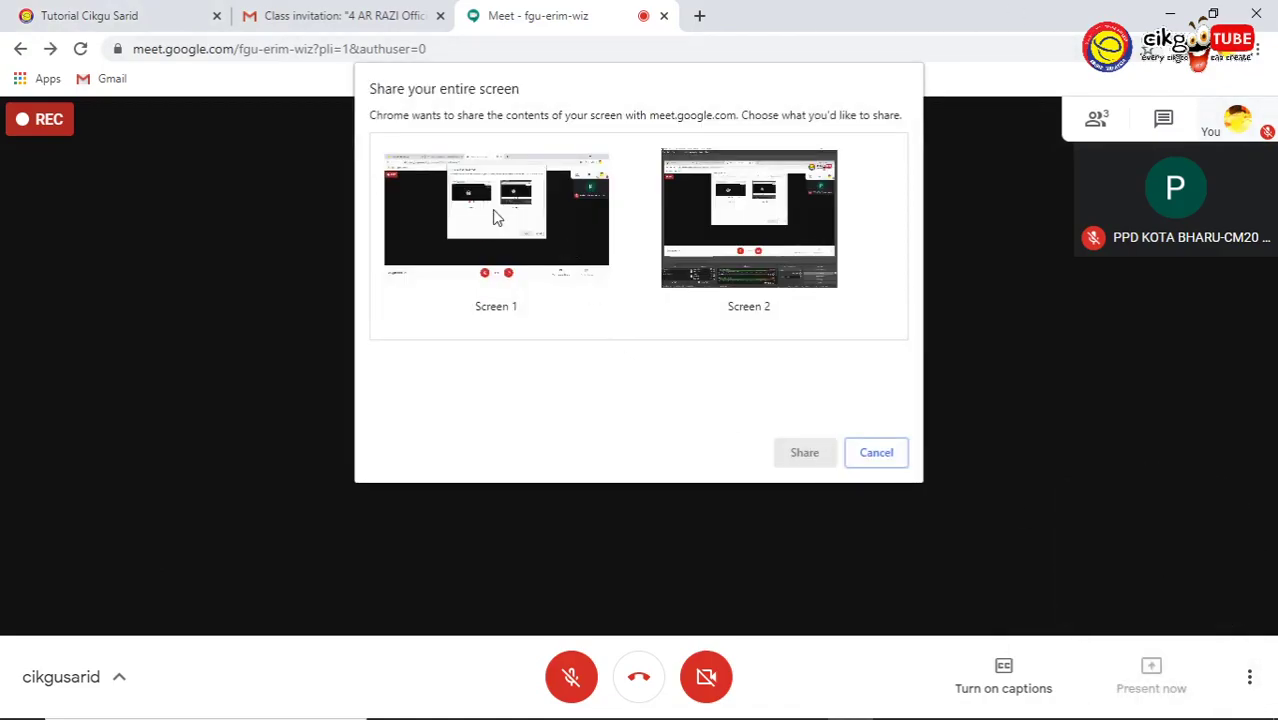
pyautogui.click(494, 213)
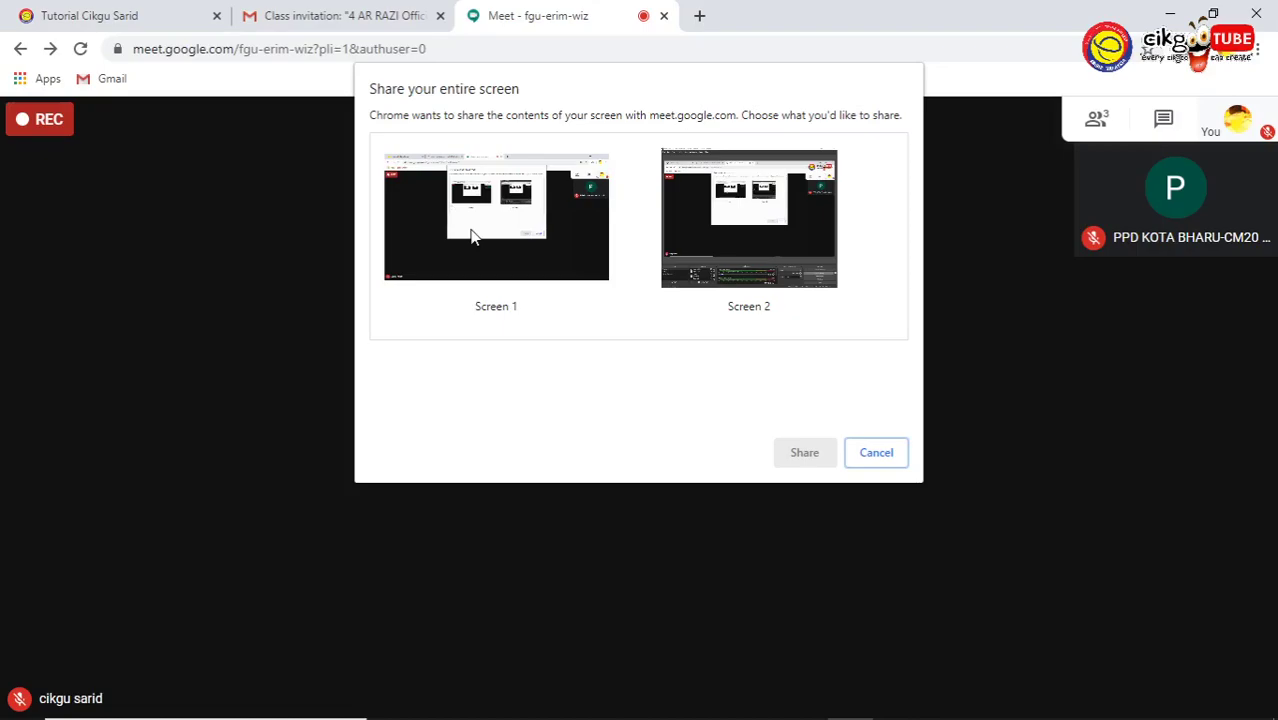
pyautogui.click(474, 236)
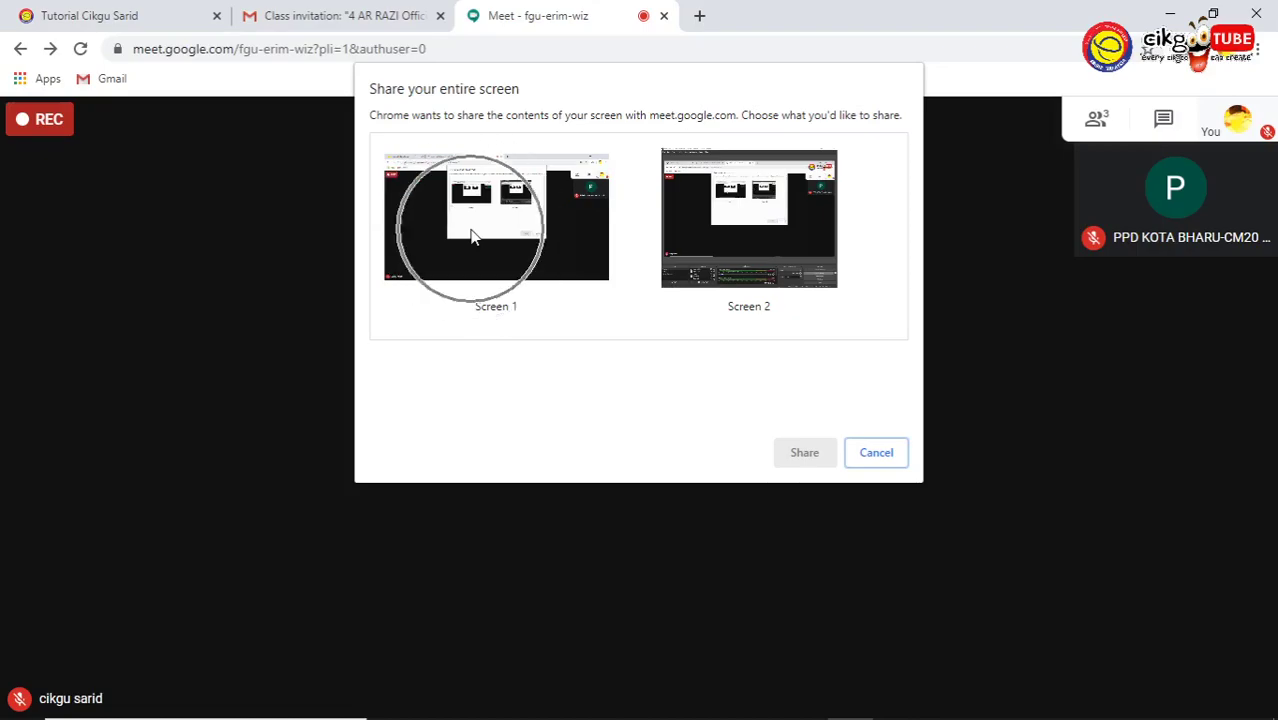
pyautogui.click(462, 230)
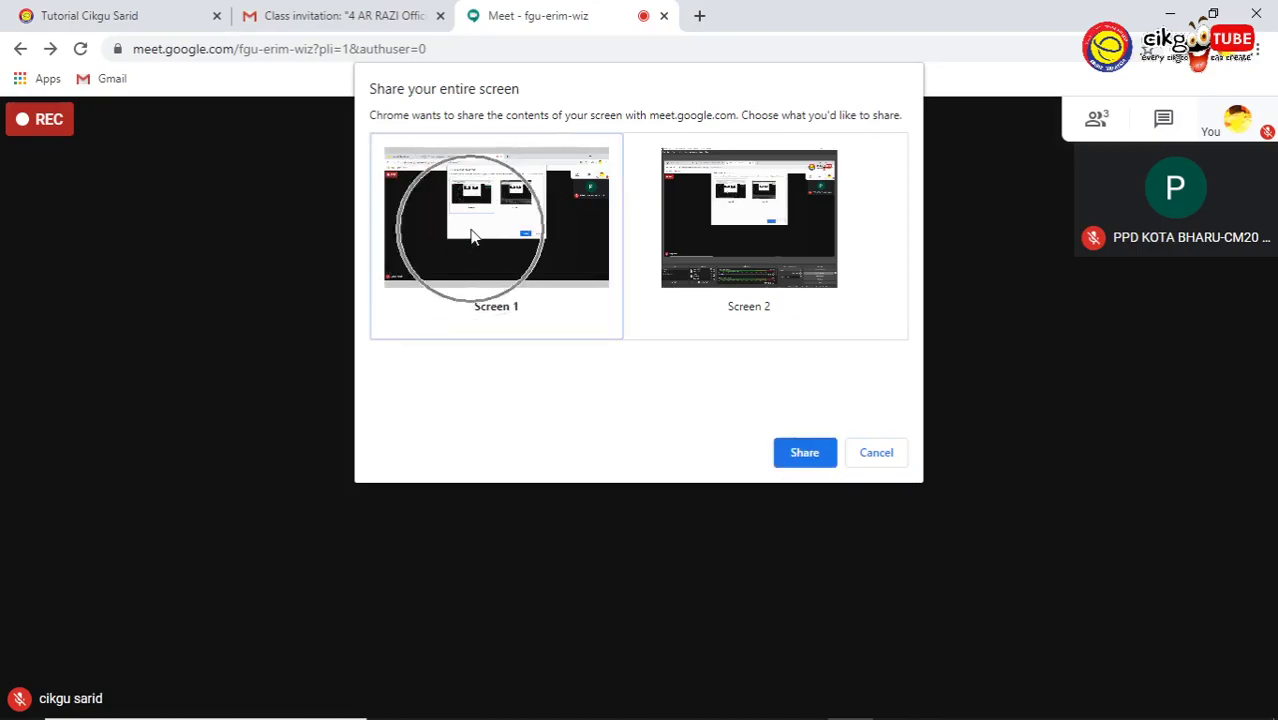
pyautogui.click(800, 451)
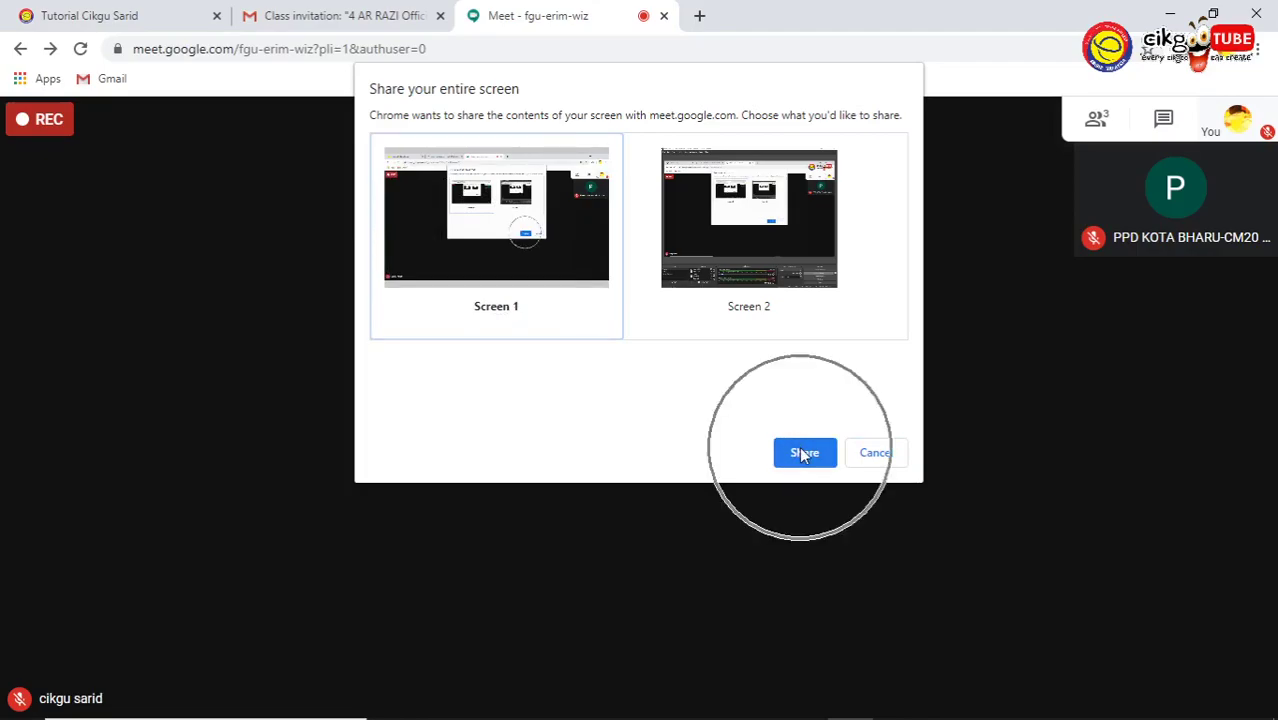
pyautogui.click(801, 453)
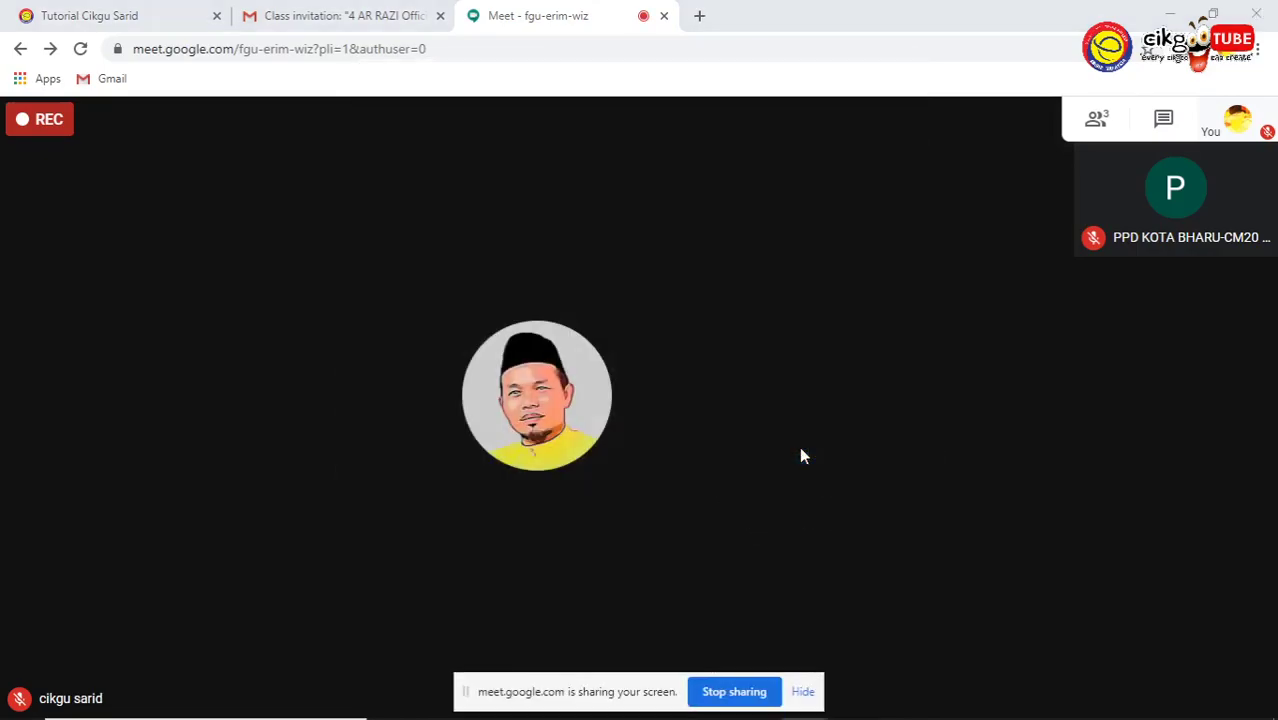
# Minimise Chrome to show the shared desktop, then restore the Meet window from the taskbar
pyautogui.click(1174, 16)
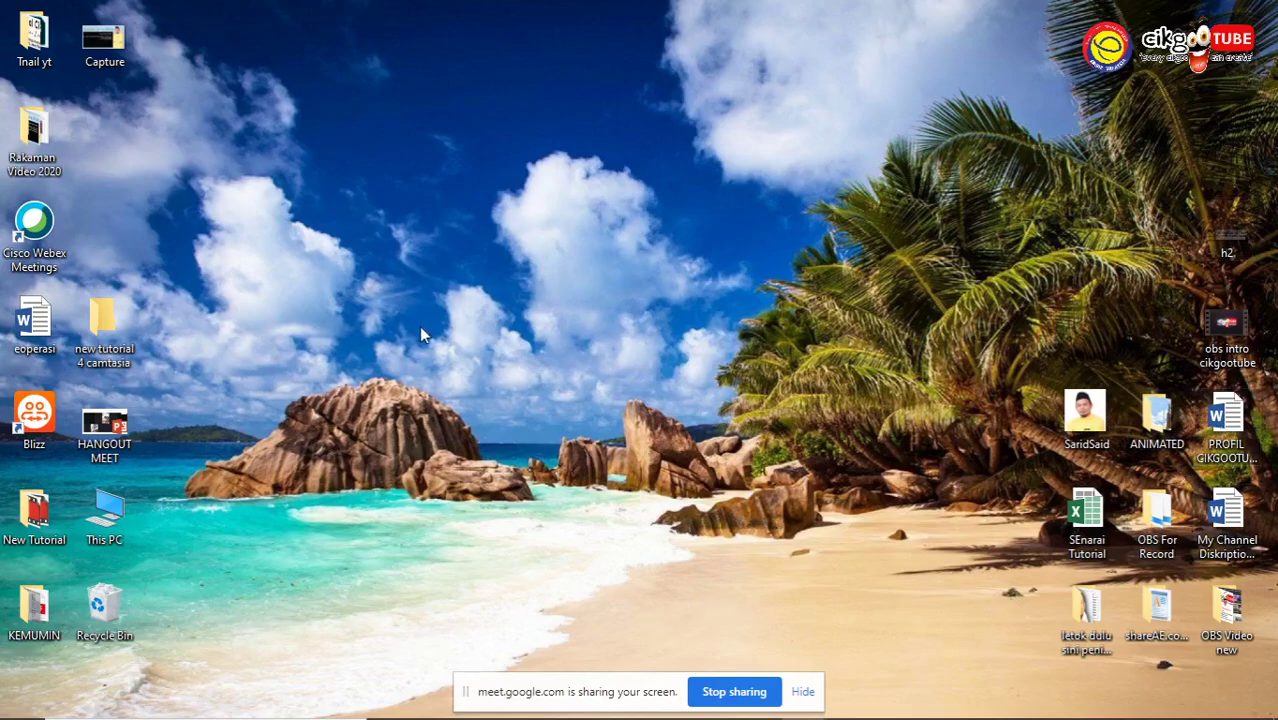
pyautogui.moveTo(836, 700)
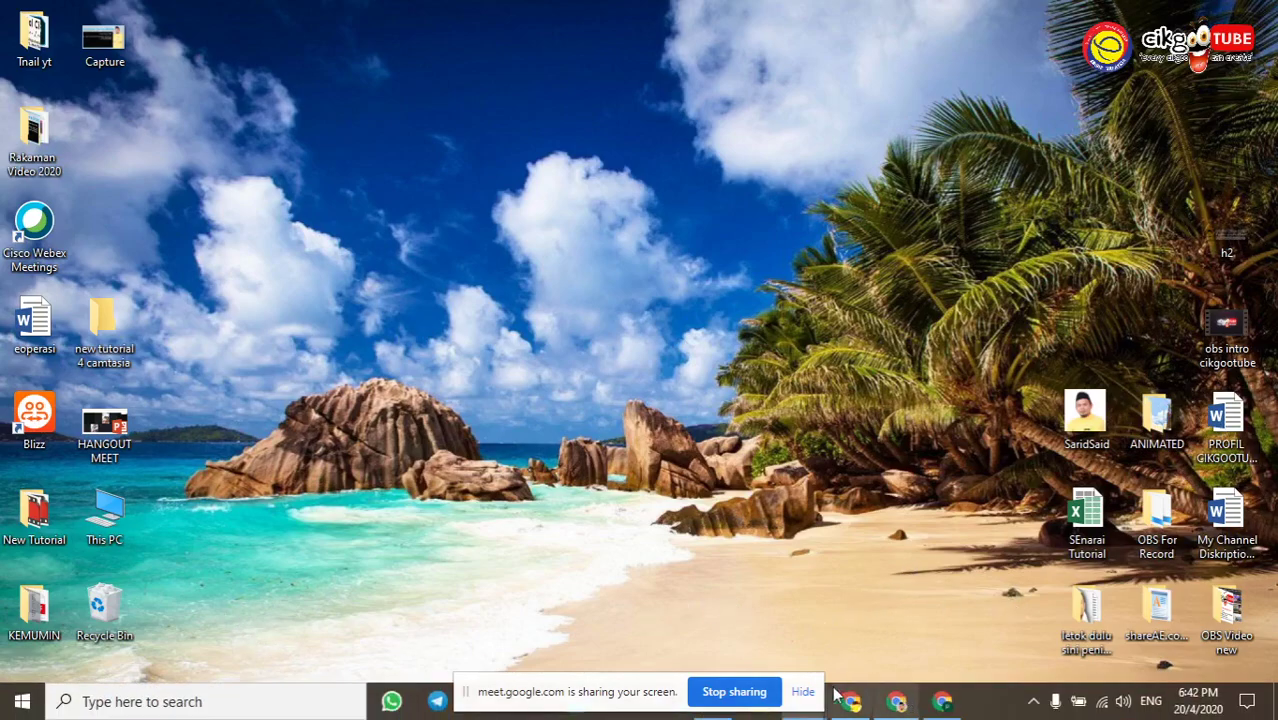
pyautogui.click(940, 702)
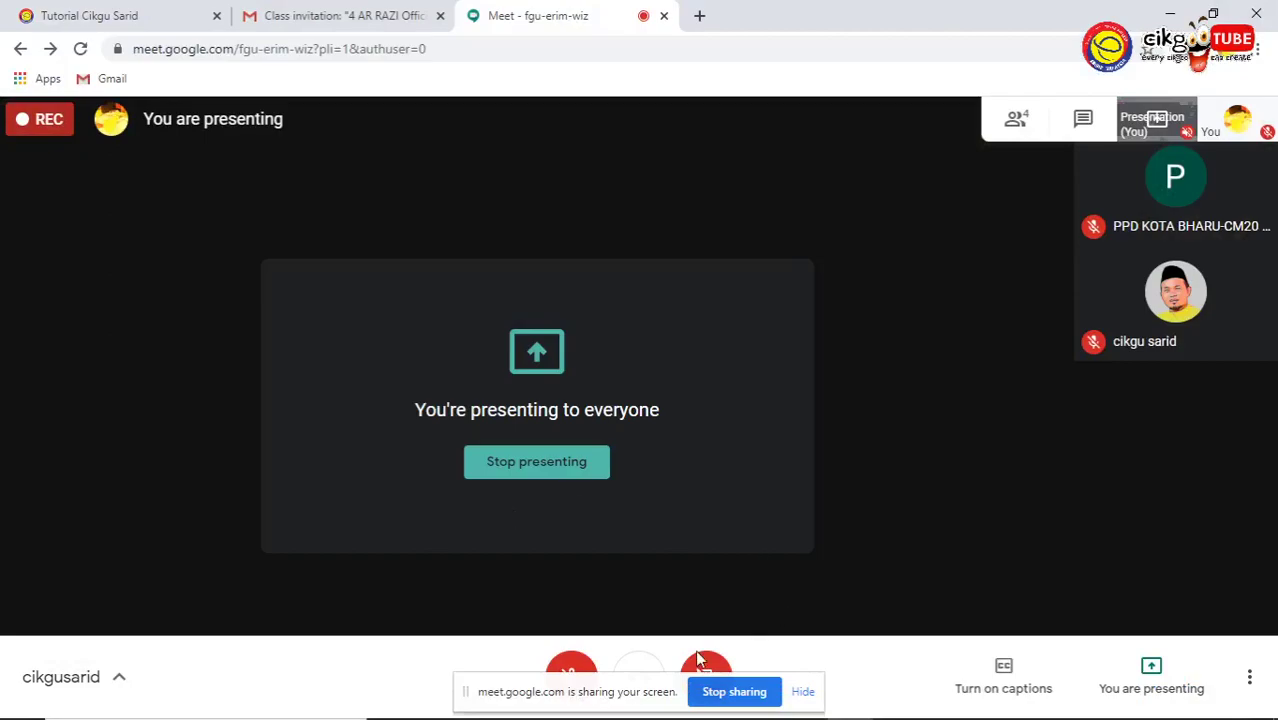
# End the screen share with Stop sharing, returning to the regular call view
pyautogui.click(752, 703)
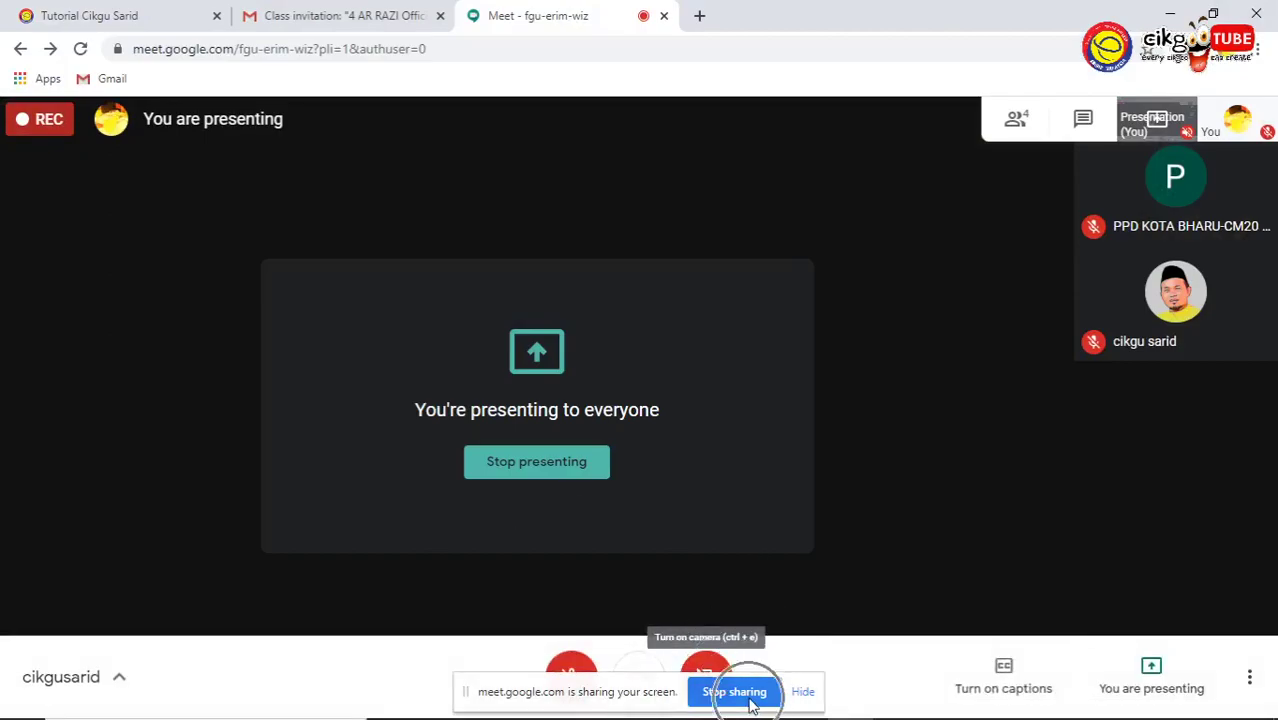
pyautogui.click(747, 699)
pyautogui.click(745, 700)
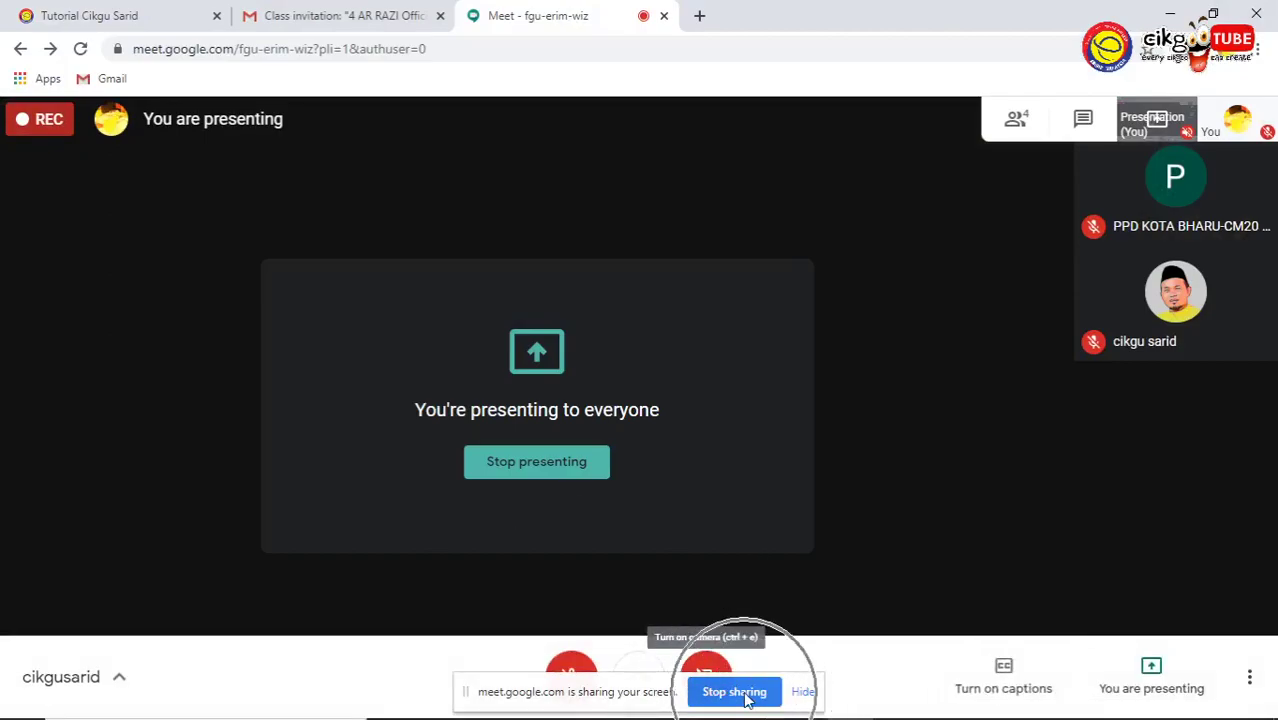
pyautogui.click(745, 699)
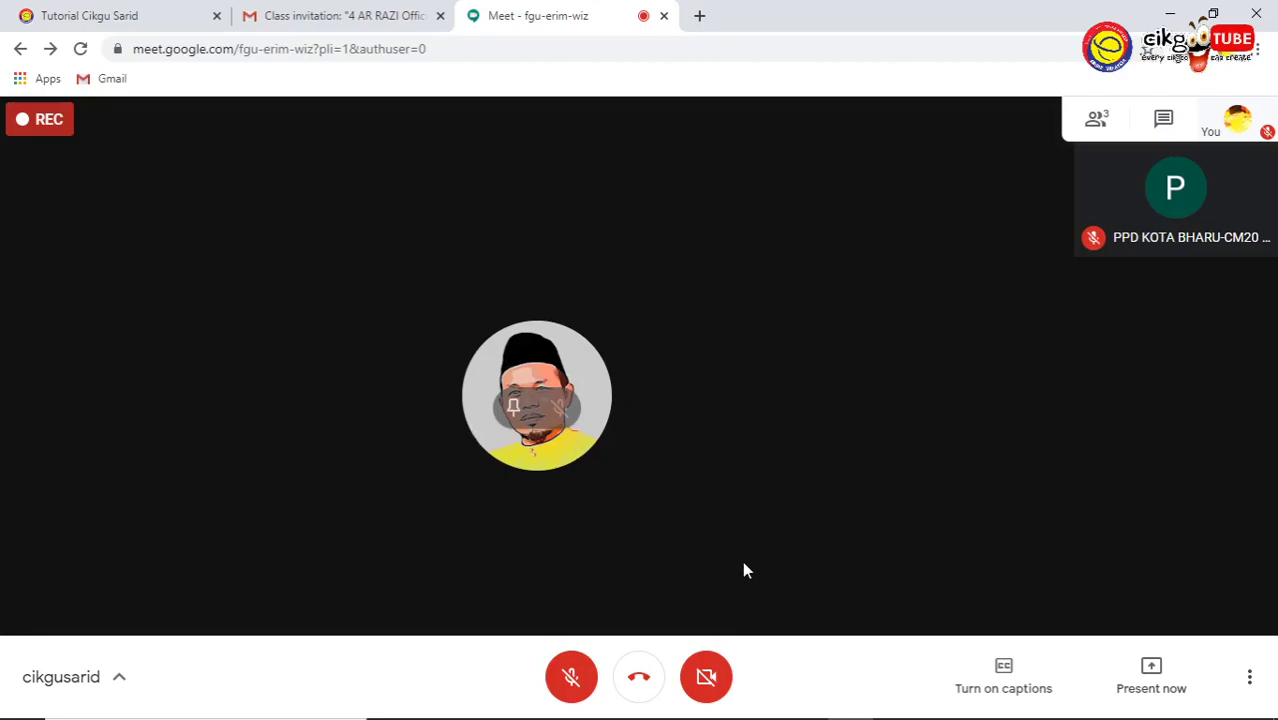
pyautogui.moveTo(820, 706)
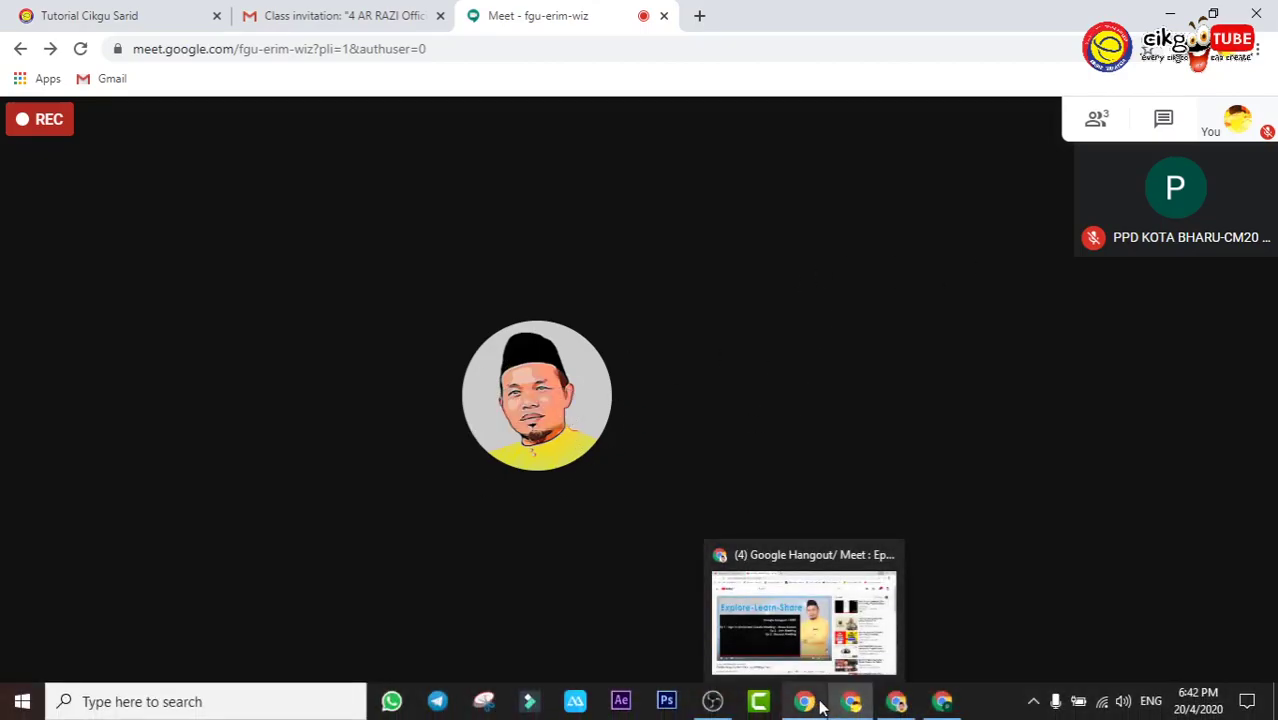
# Switch to the other Chrome window of the call, close Meeting details and bring up Present now
pyautogui.click(895, 705)
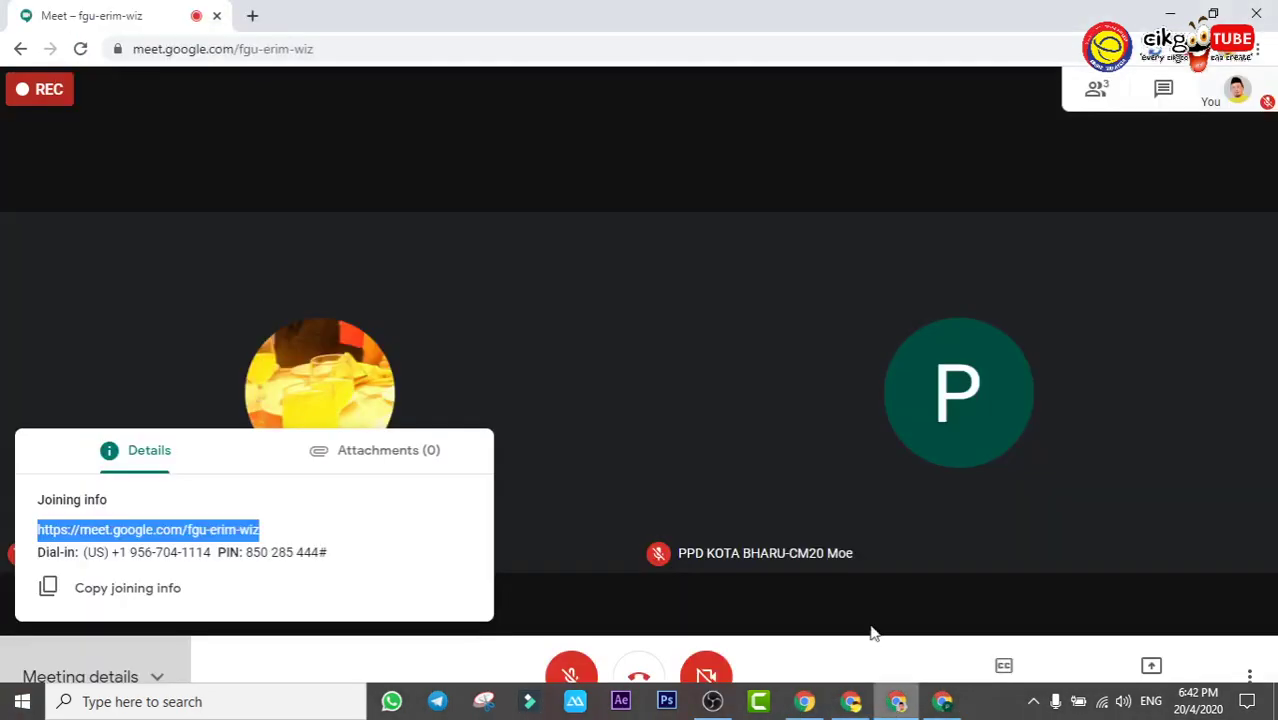
pyautogui.click(770, 462)
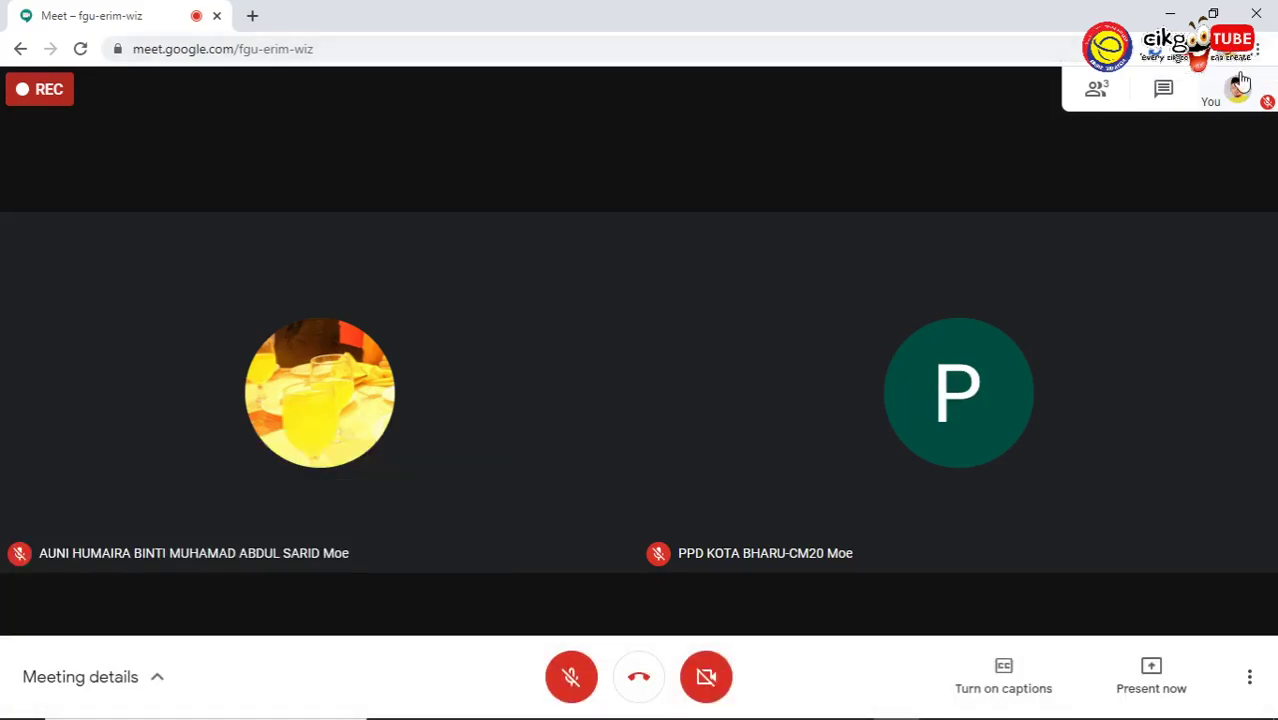
pyautogui.click(1240, 90)
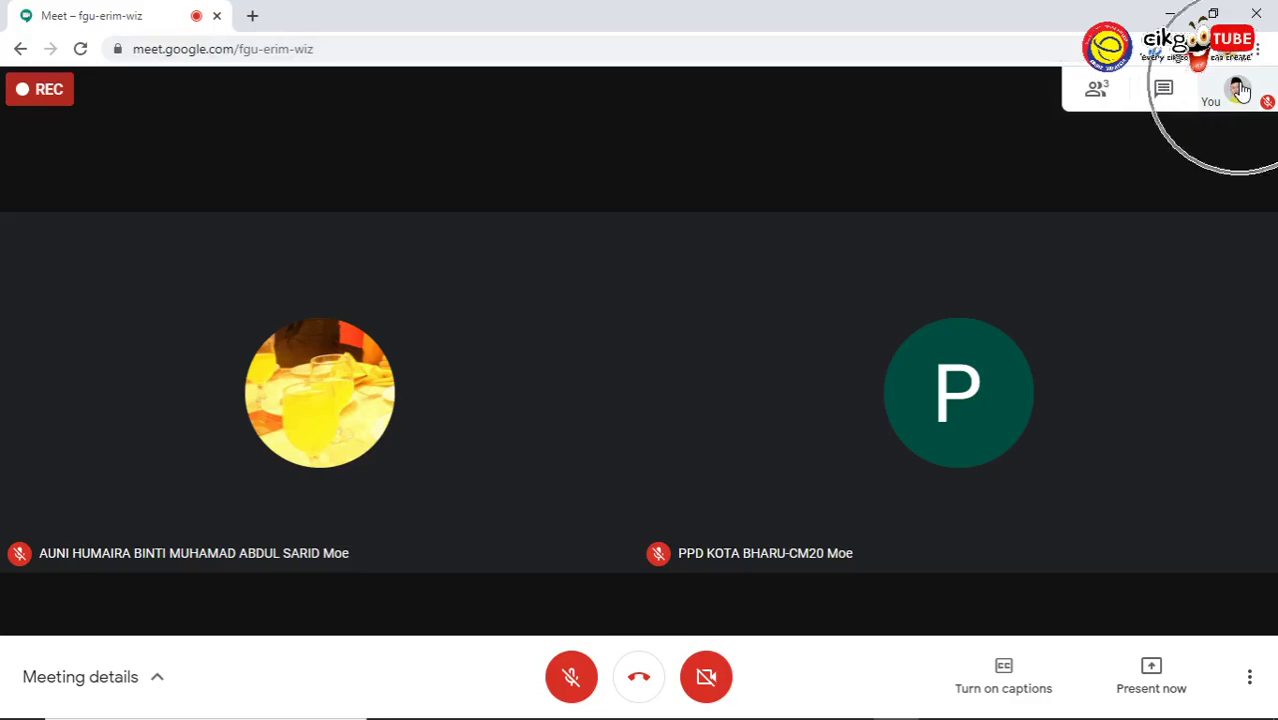
pyautogui.click(1149, 685)
pyautogui.click(1149, 685)
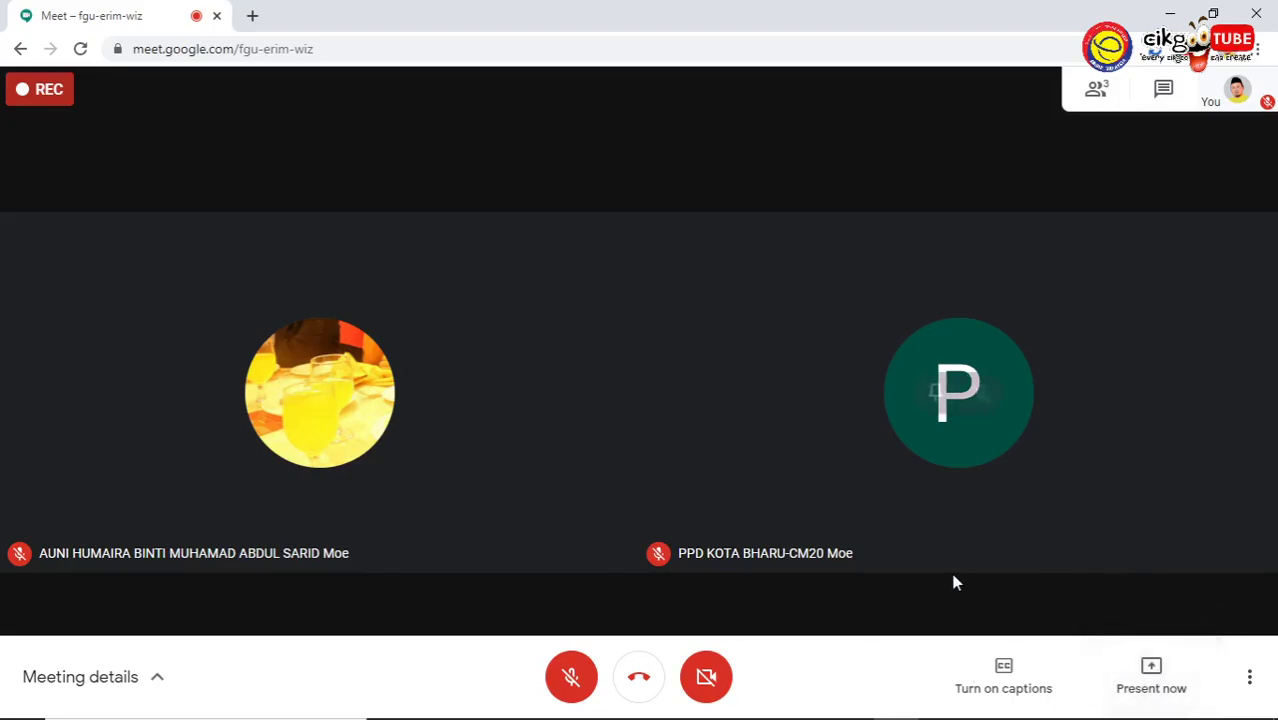
pyautogui.click(1143, 670)
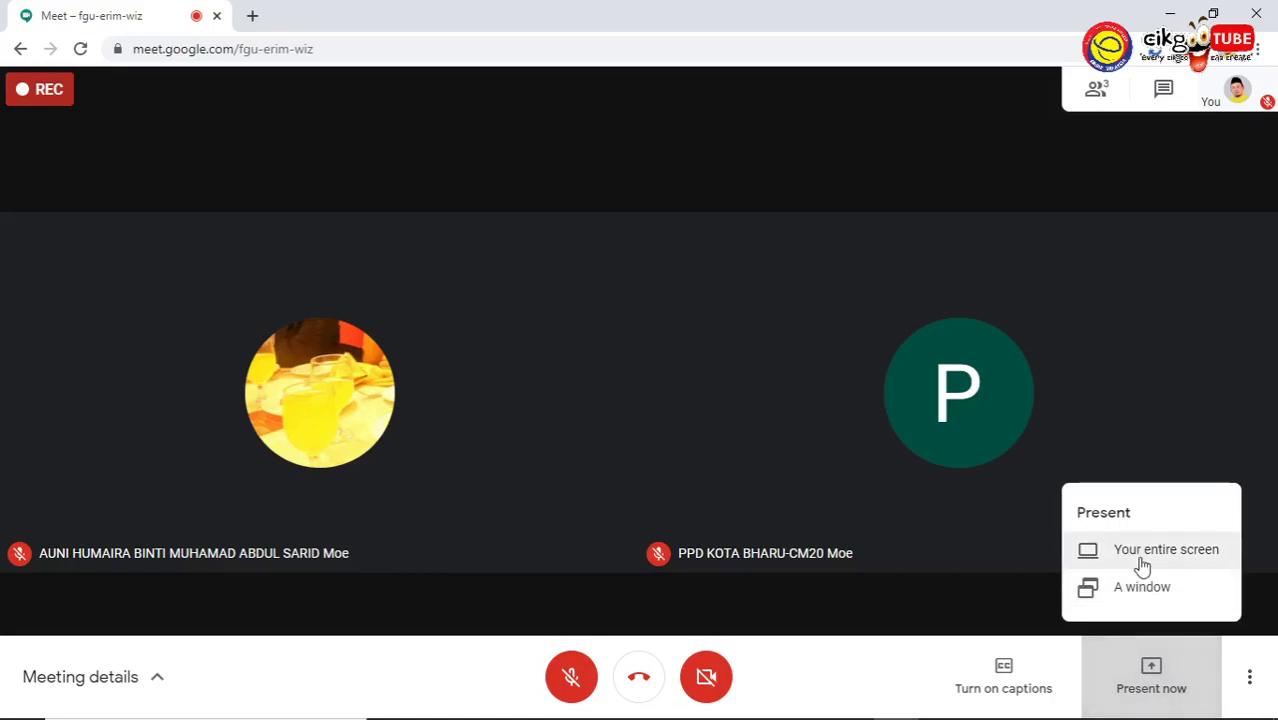
# Present the entire Screen 1 to the meeting again
pyautogui.click(1142, 563)
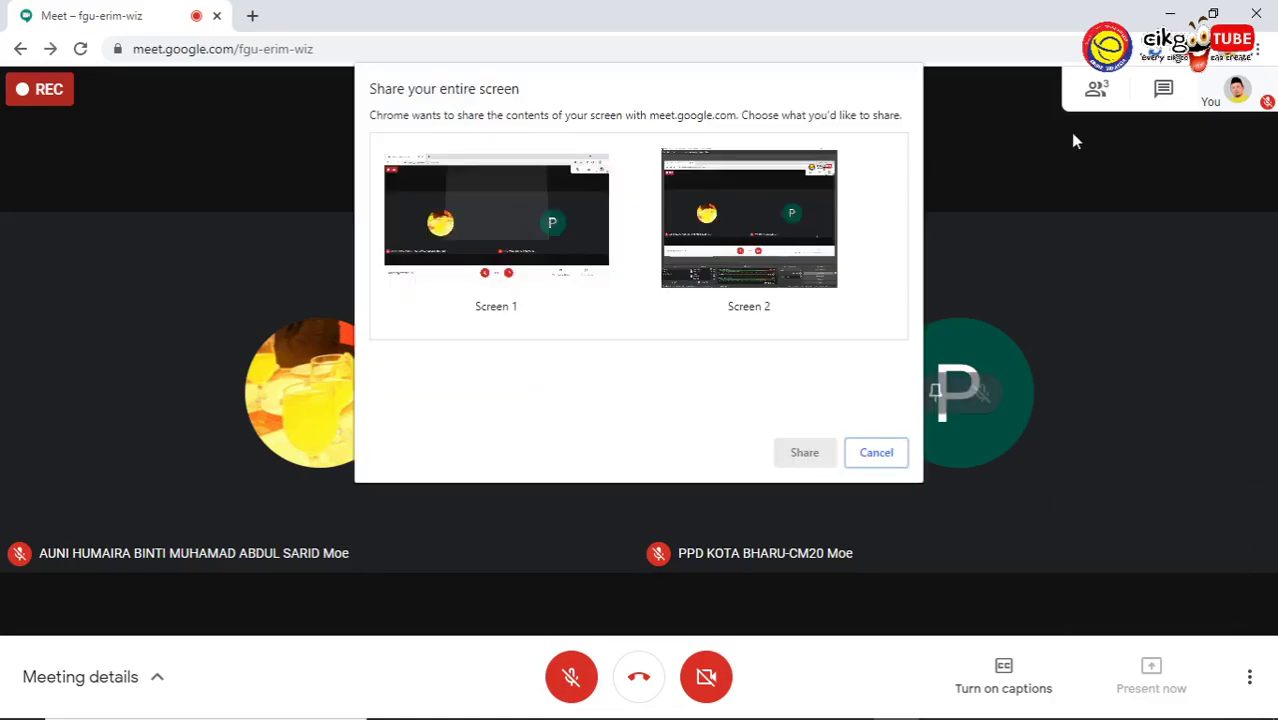
pyautogui.click(546, 243)
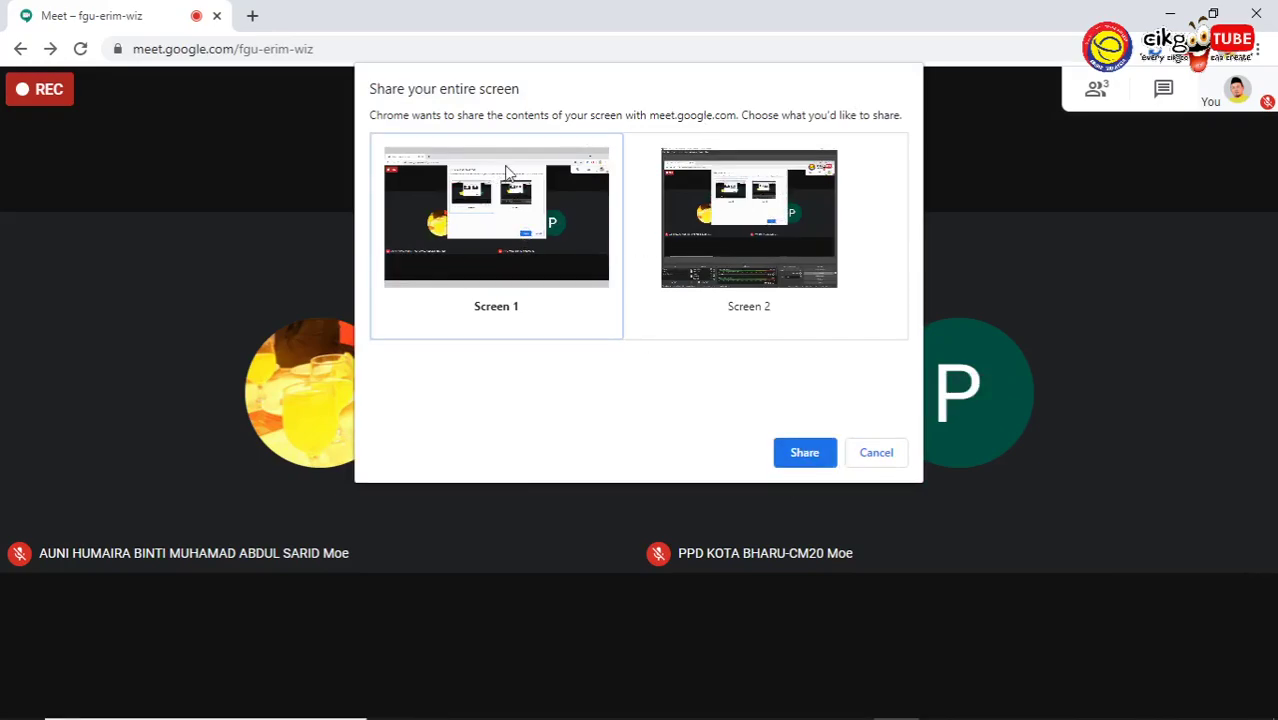
pyautogui.click(509, 232)
pyautogui.click(530, 265)
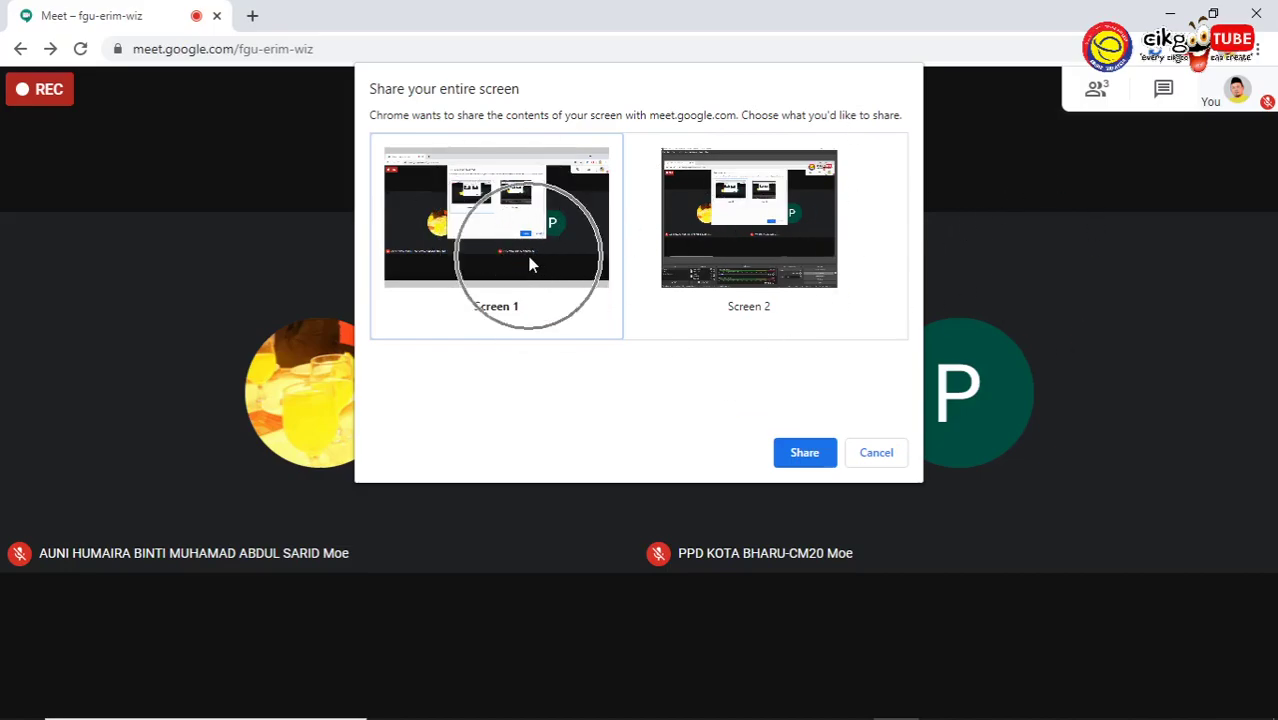
pyautogui.click(797, 452)
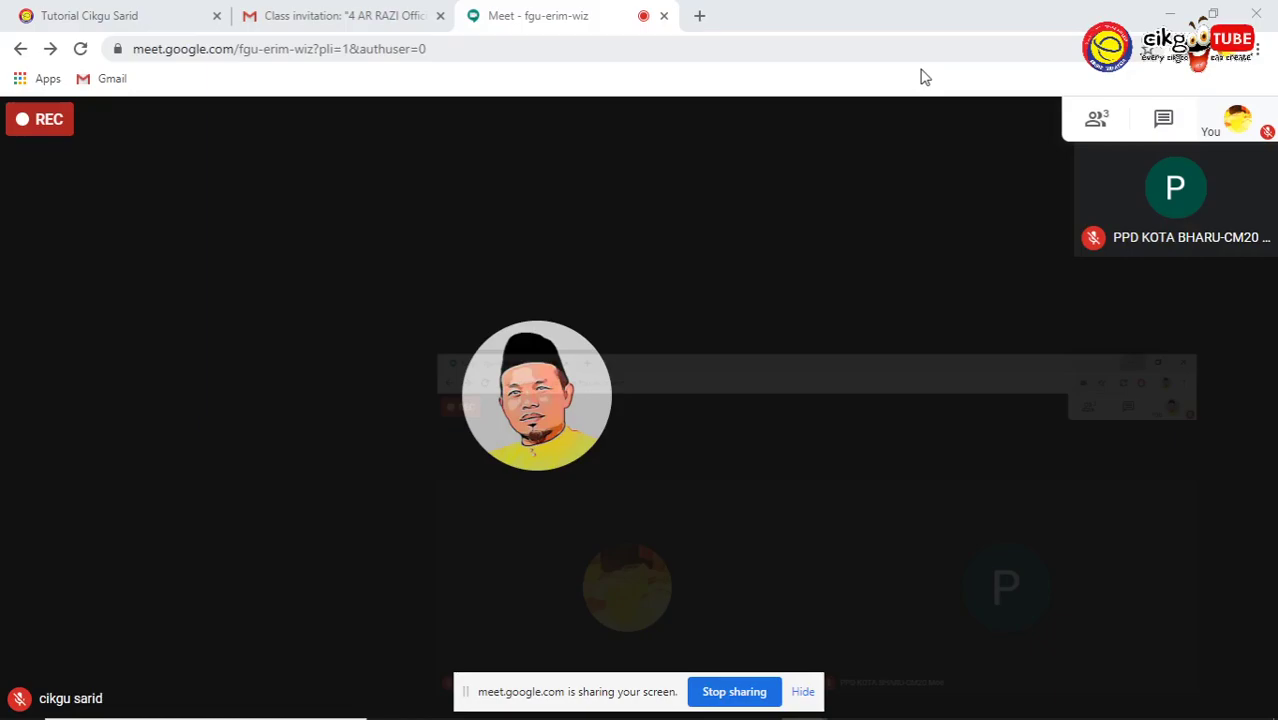
# Show the desktop with Win+D, then restore the Meet window showing 'You're presenting to everyone'
pyautogui.press('super+d')
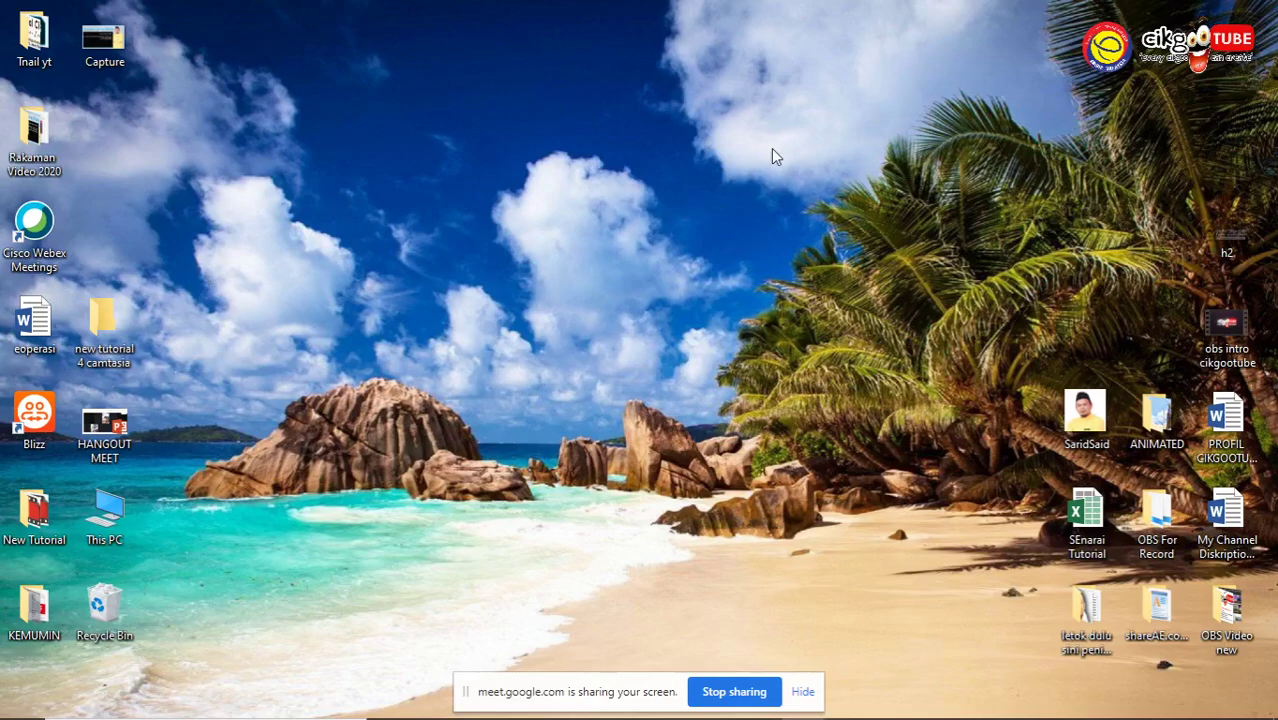
pyautogui.moveTo(806, 712)
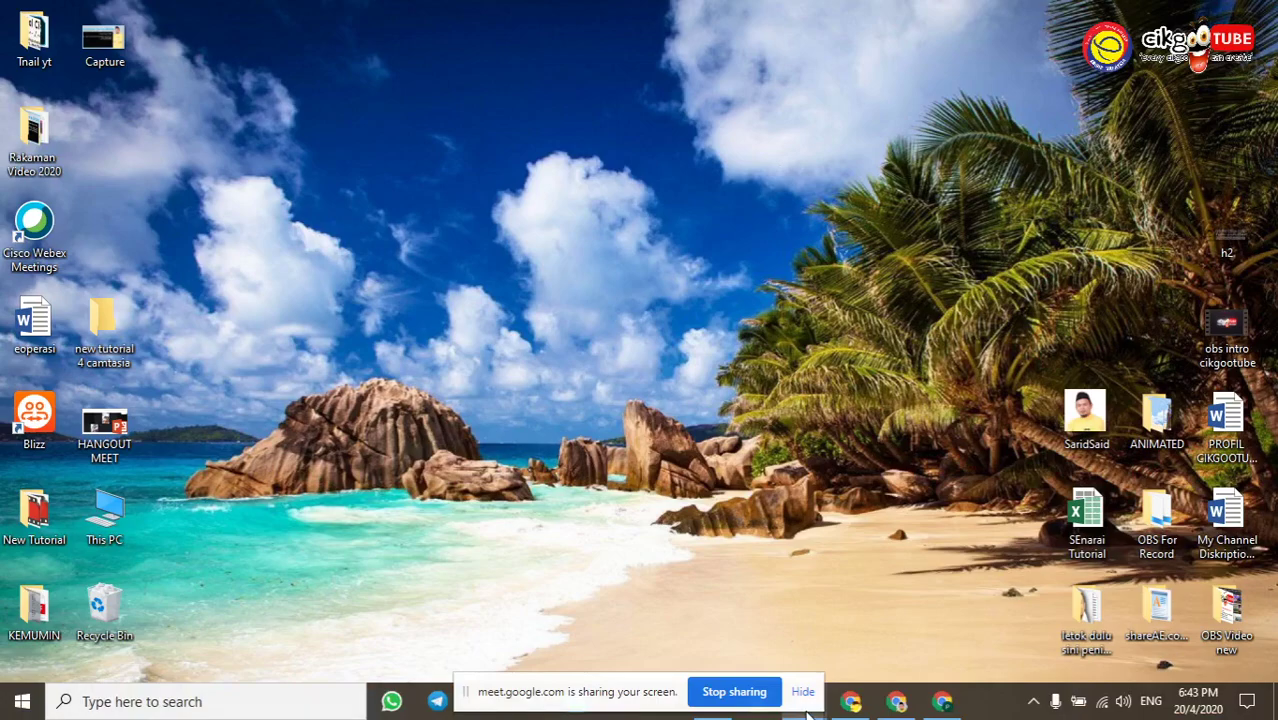
pyautogui.click(806, 710)
pyautogui.click(753, 696)
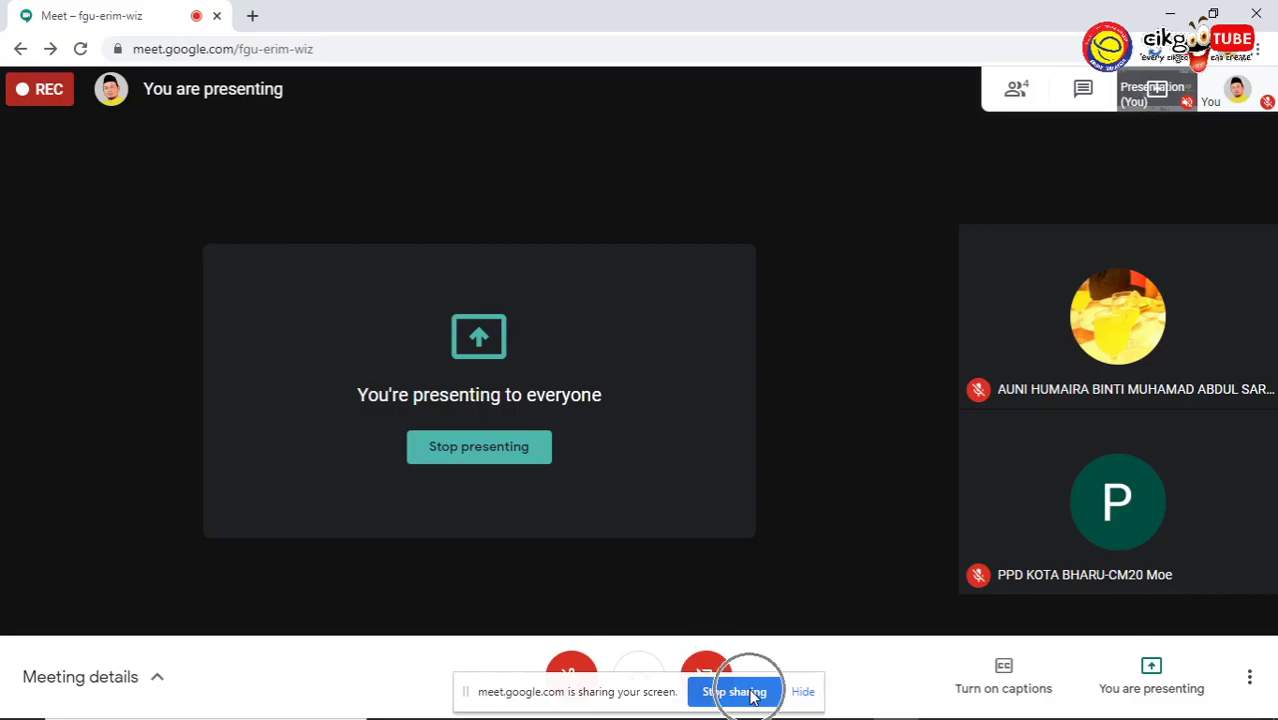
# Stop sharing, switch to the other Meet window and choose Stop recording from More options
pyautogui.click(752, 692)
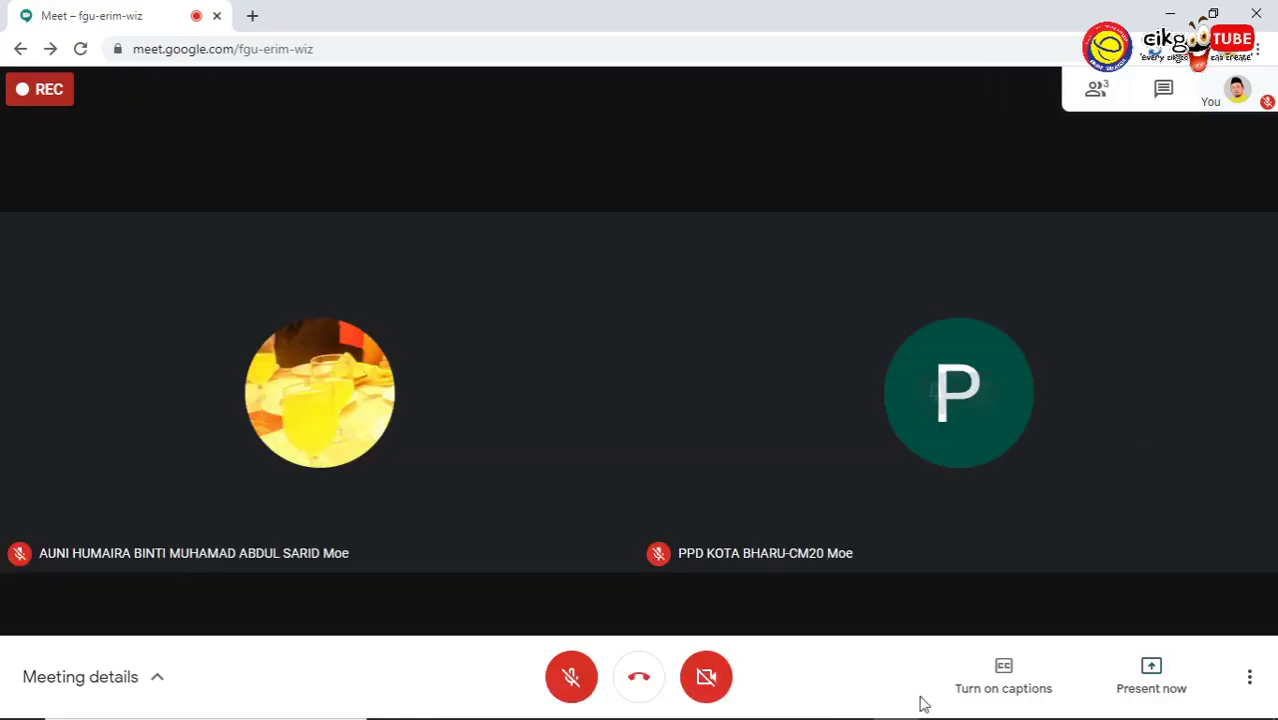
pyautogui.moveTo(923, 712)
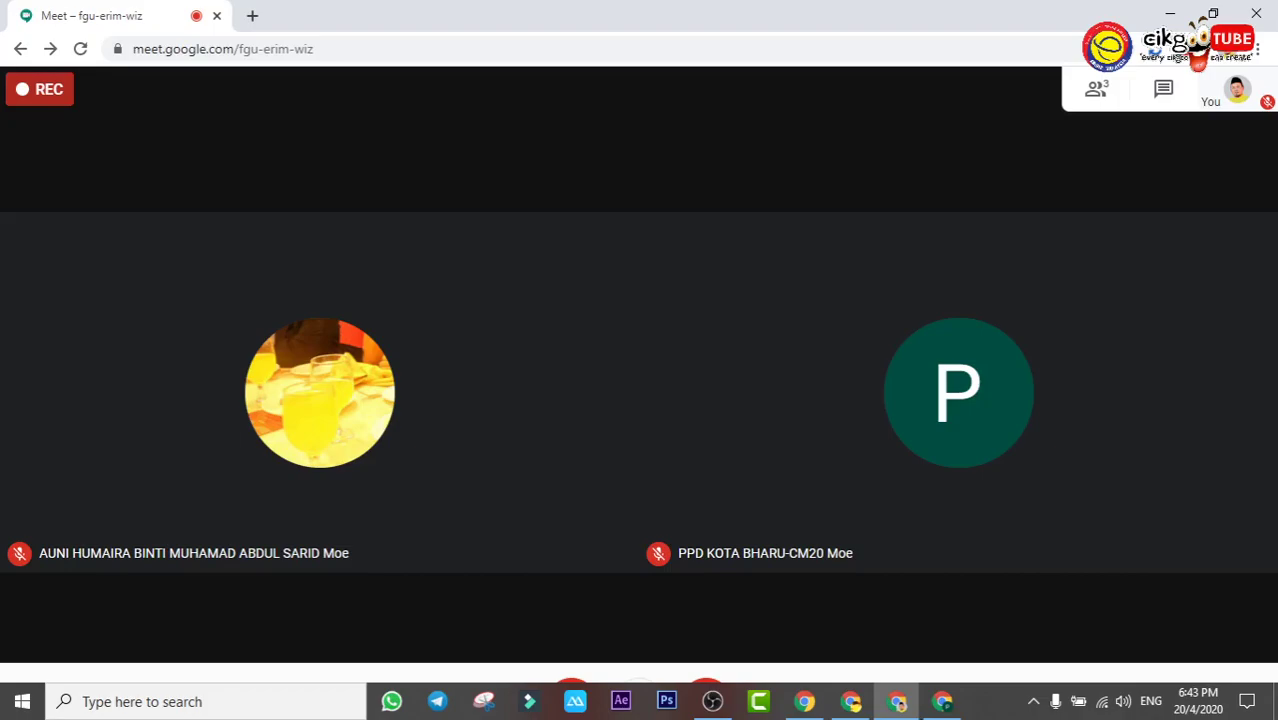
pyautogui.click(943, 701)
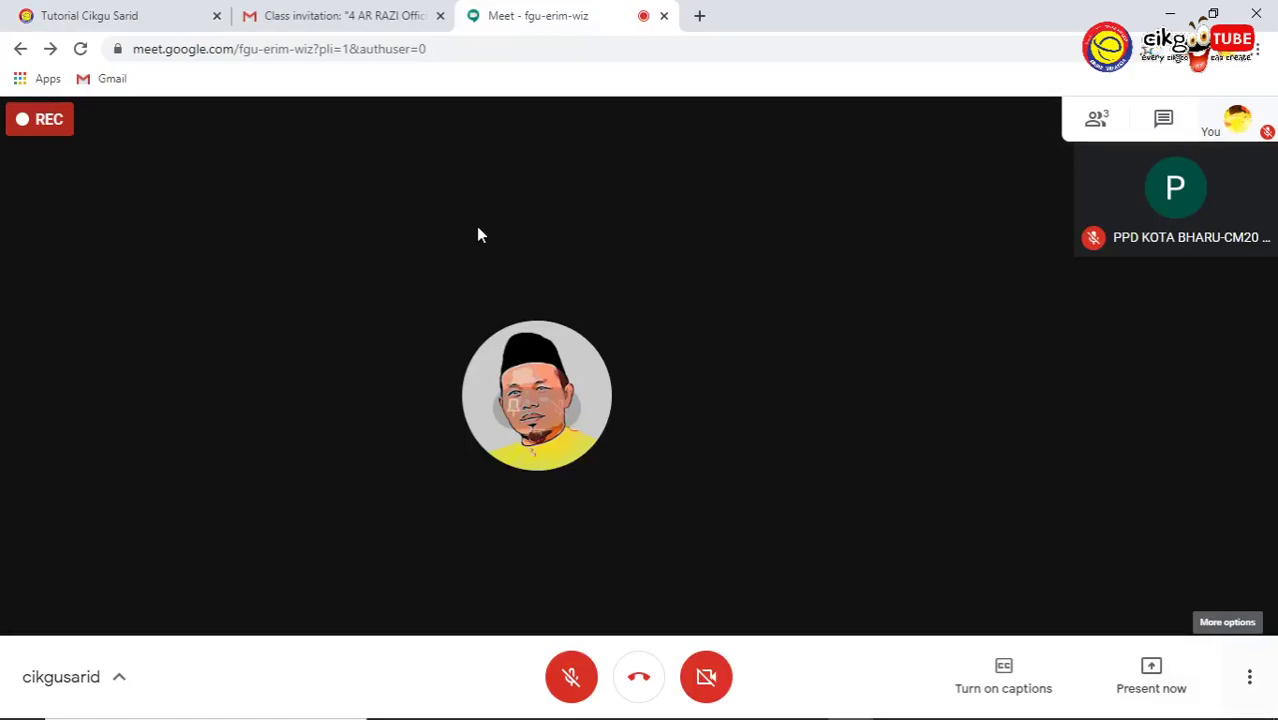
pyautogui.click(1249, 677)
pyautogui.click(1107, 295)
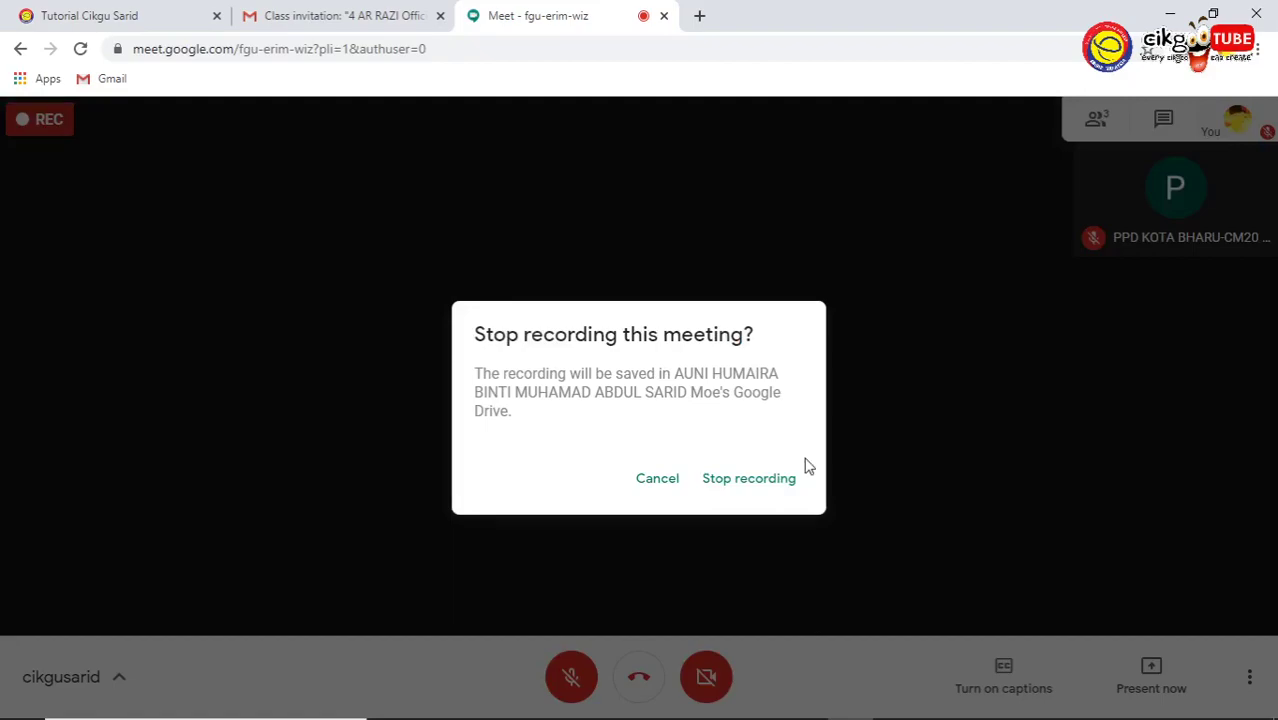
# Confirm Stop recording so the meeting recording is saved to Google Drive
pyautogui.click(752, 484)
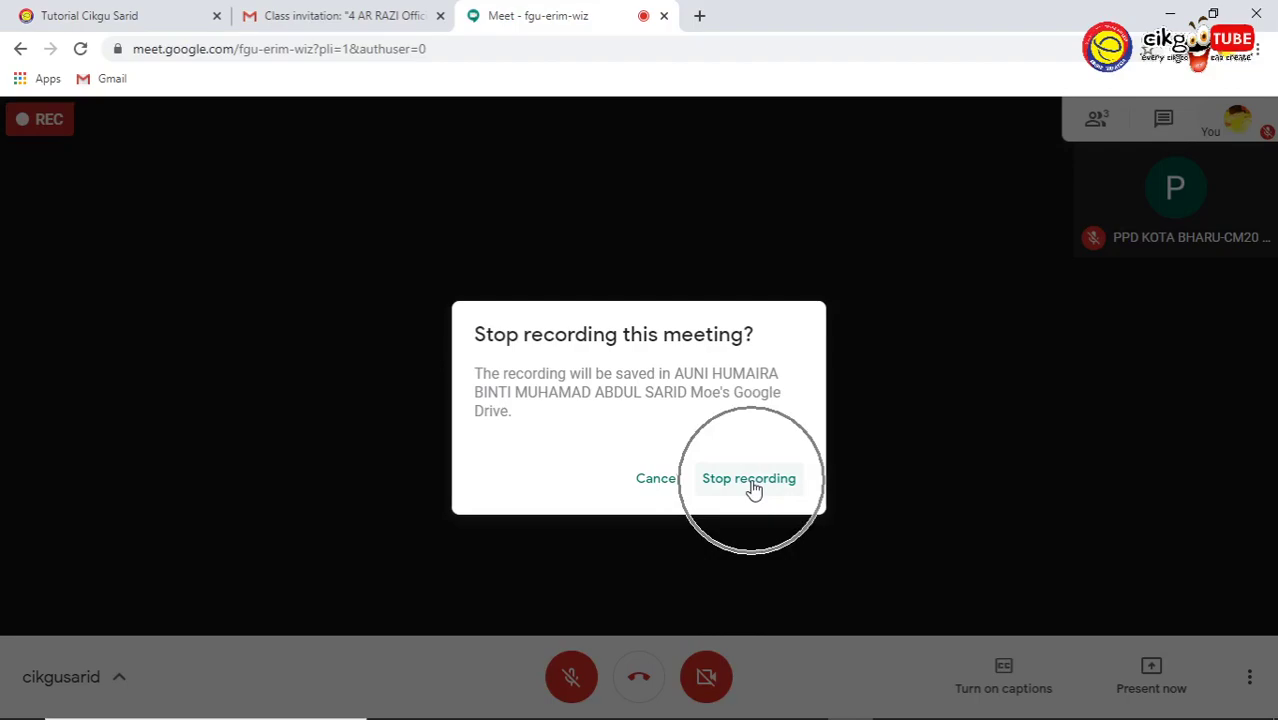
pyautogui.click(752, 484)
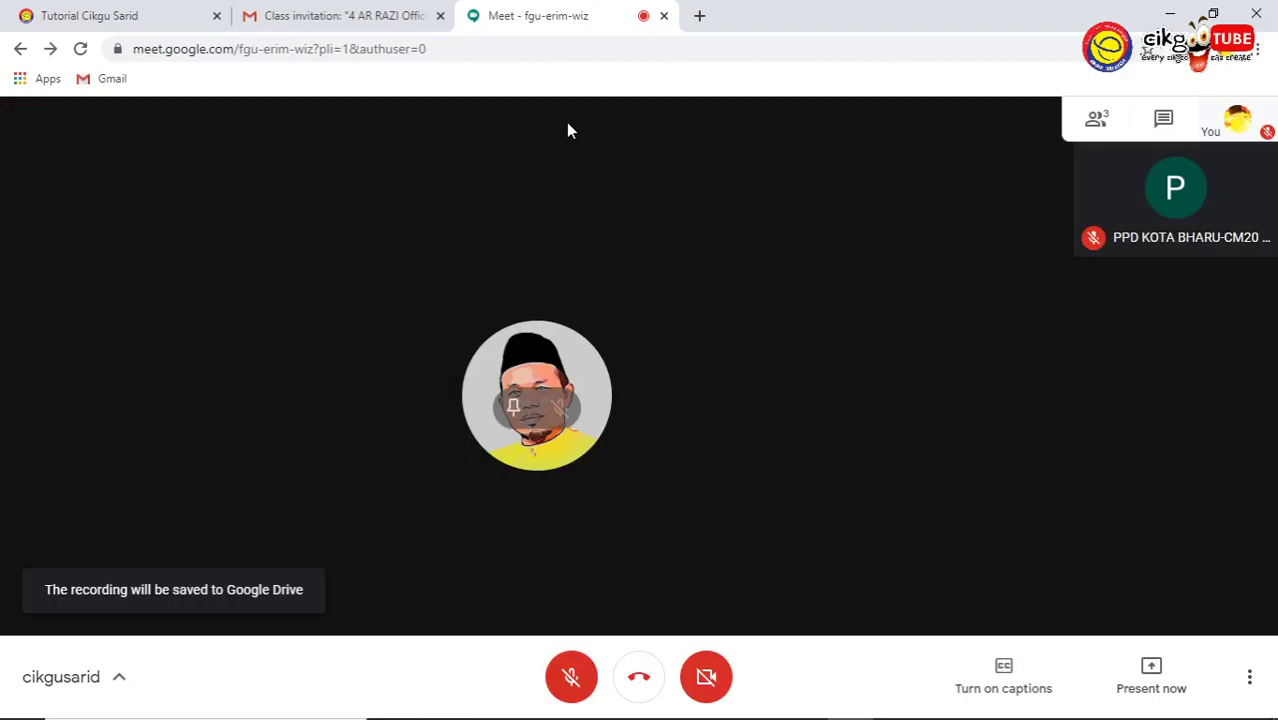
pyautogui.click(398, 20)
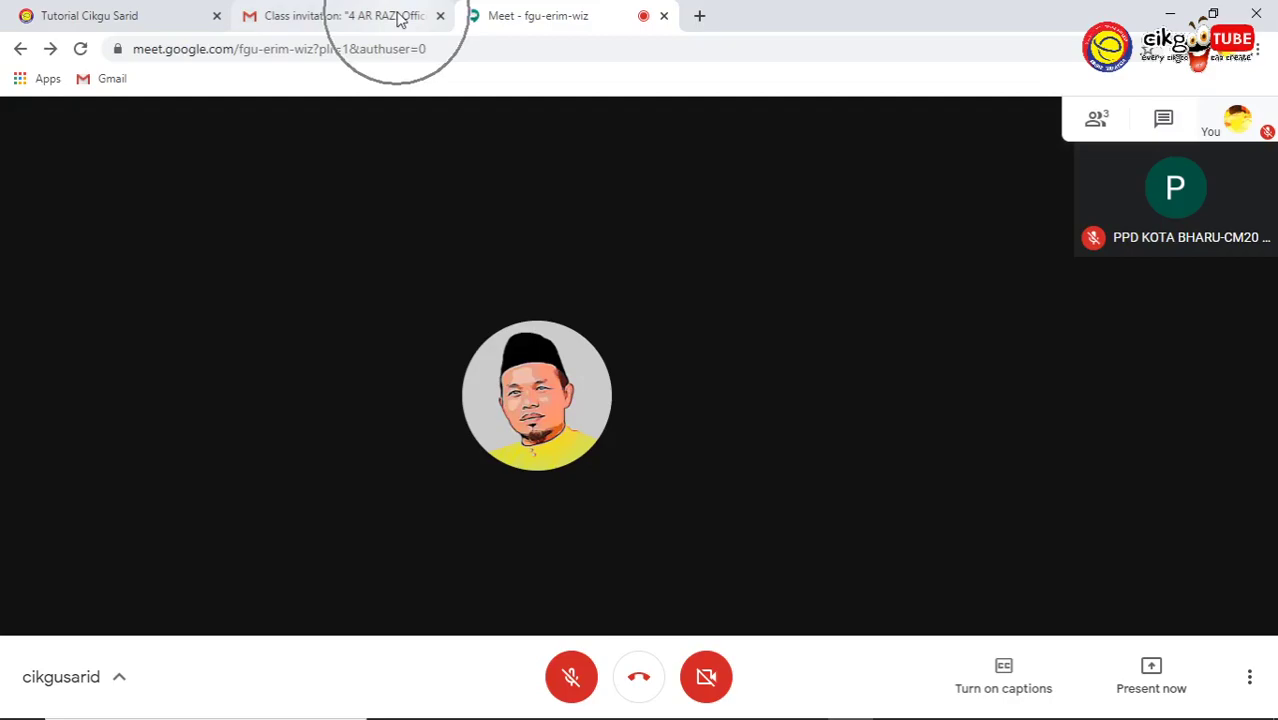
# Launch Google Drive from Gmail's Google apps menu, opening My Drive in a new tab
pyautogui.click(1109, 130)
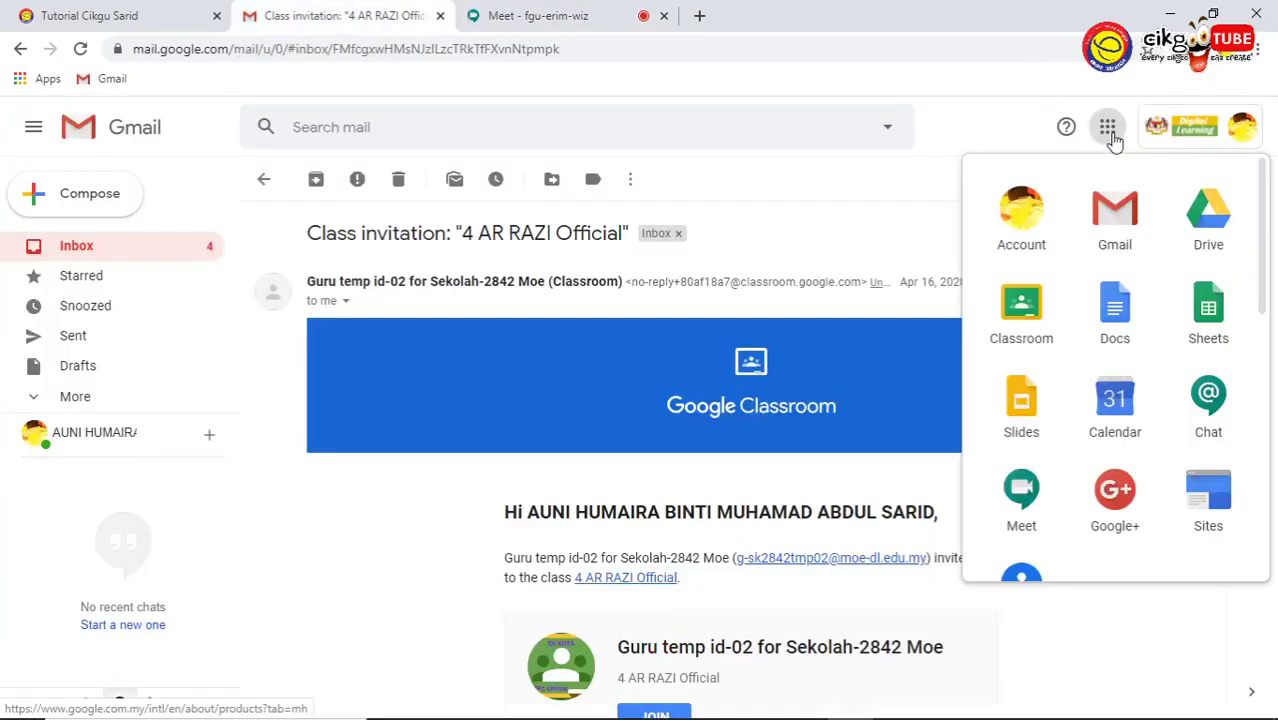
pyautogui.click(1209, 225)
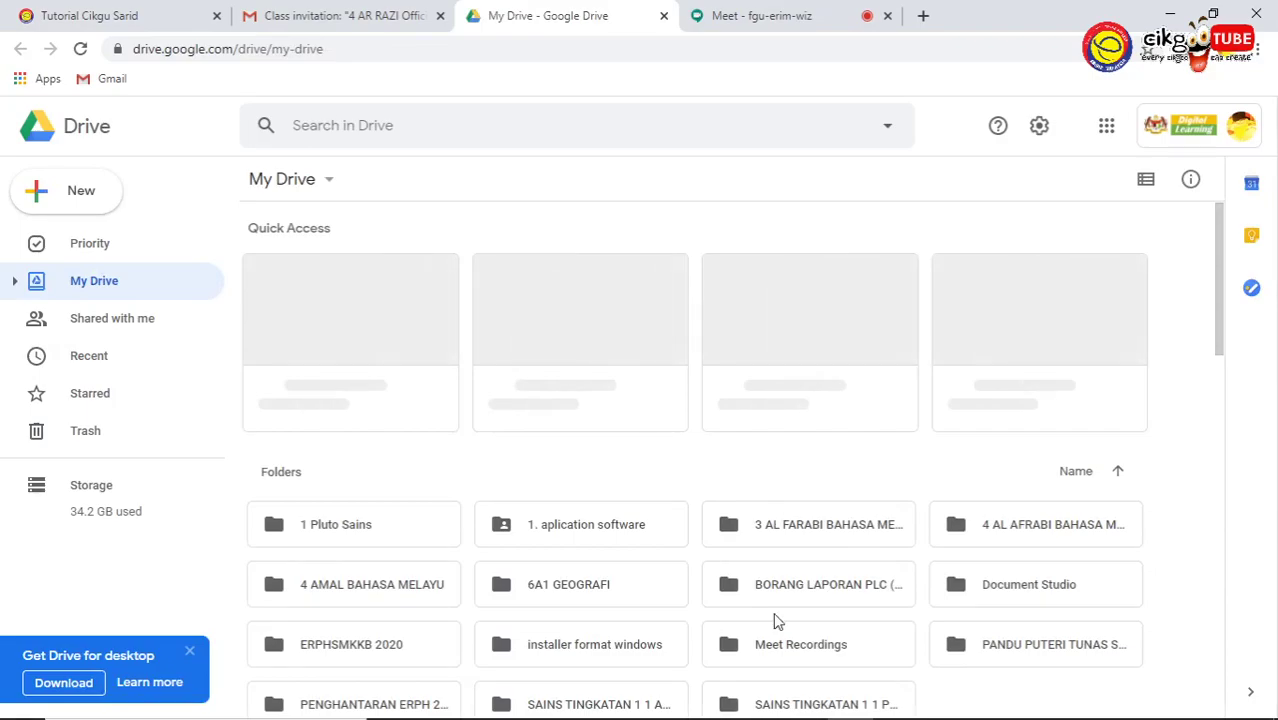
# Open the Meet Recordings folder and preview the fgu-erim-wiz (2020-04-20 at 03:14 GMT-7) recording
pyautogui.moveTo(762, 643); pyautogui.dragTo(800, 655)
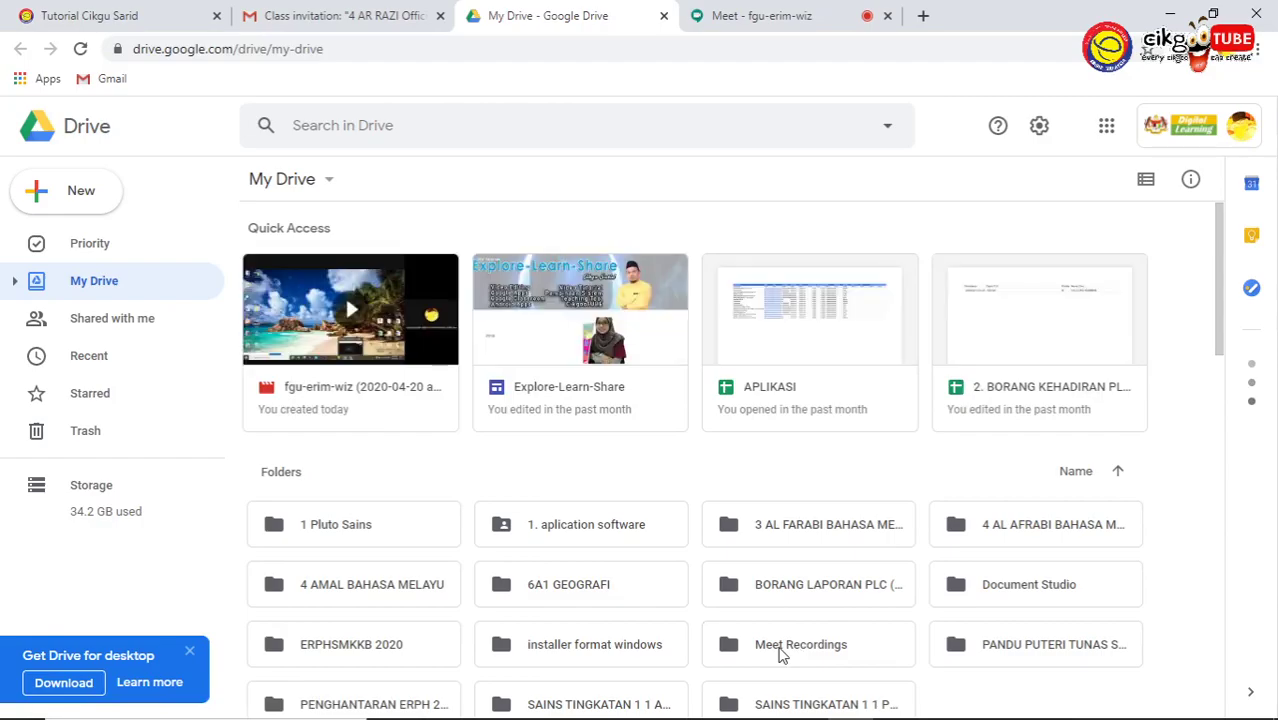
pyautogui.doubleClick(781, 646)
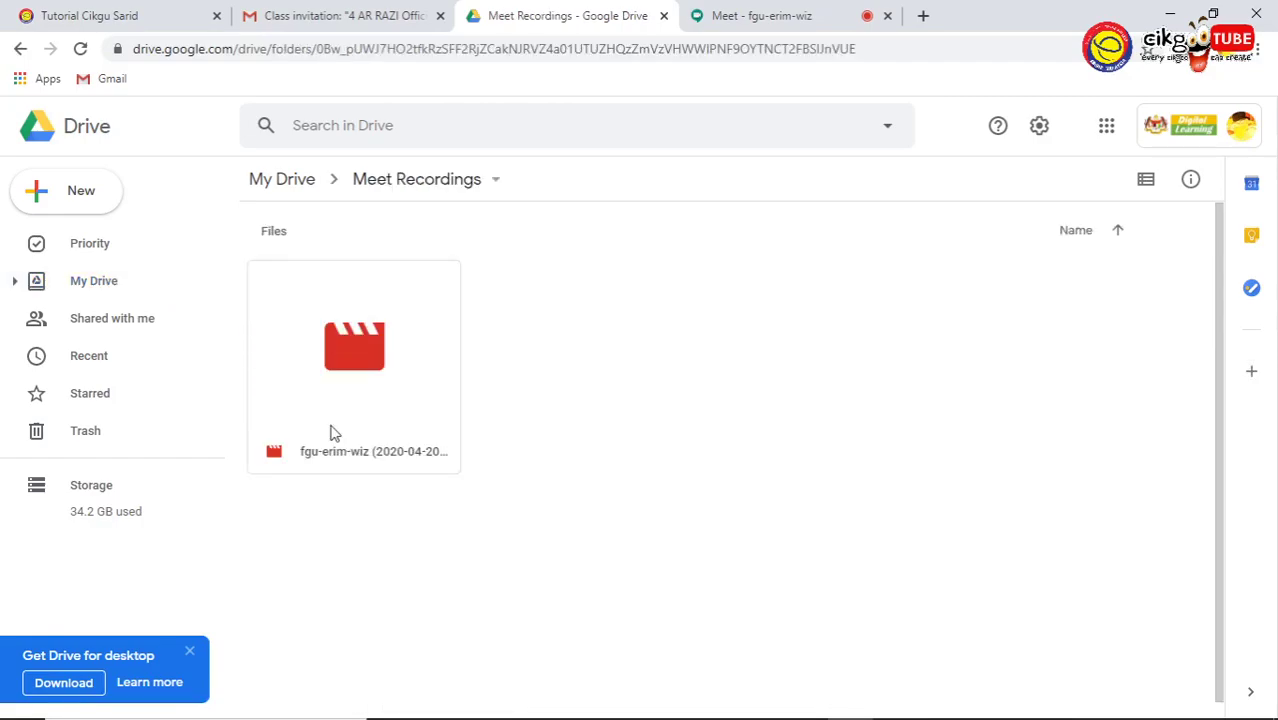
pyautogui.doubleClick(365, 351)
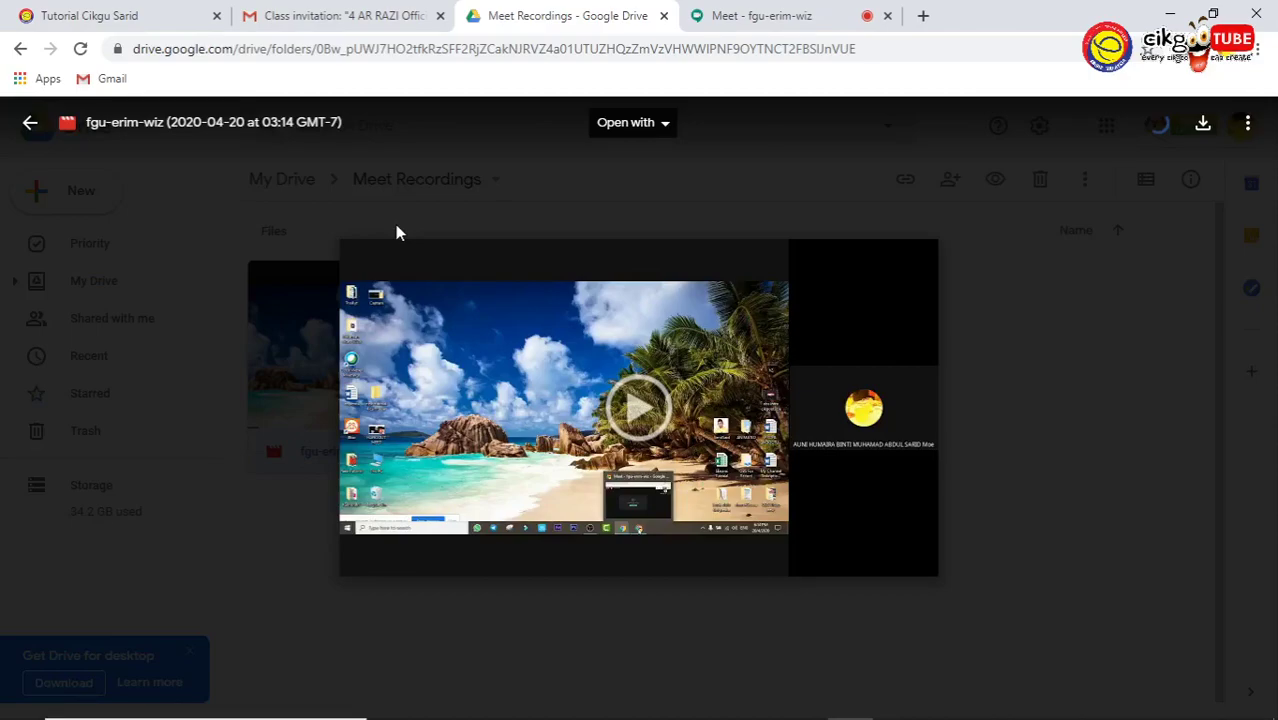
# Play the fgu-erim-wiz recording full screen through to 0:39, then return to the normal preview
pyautogui.click(705, 284)
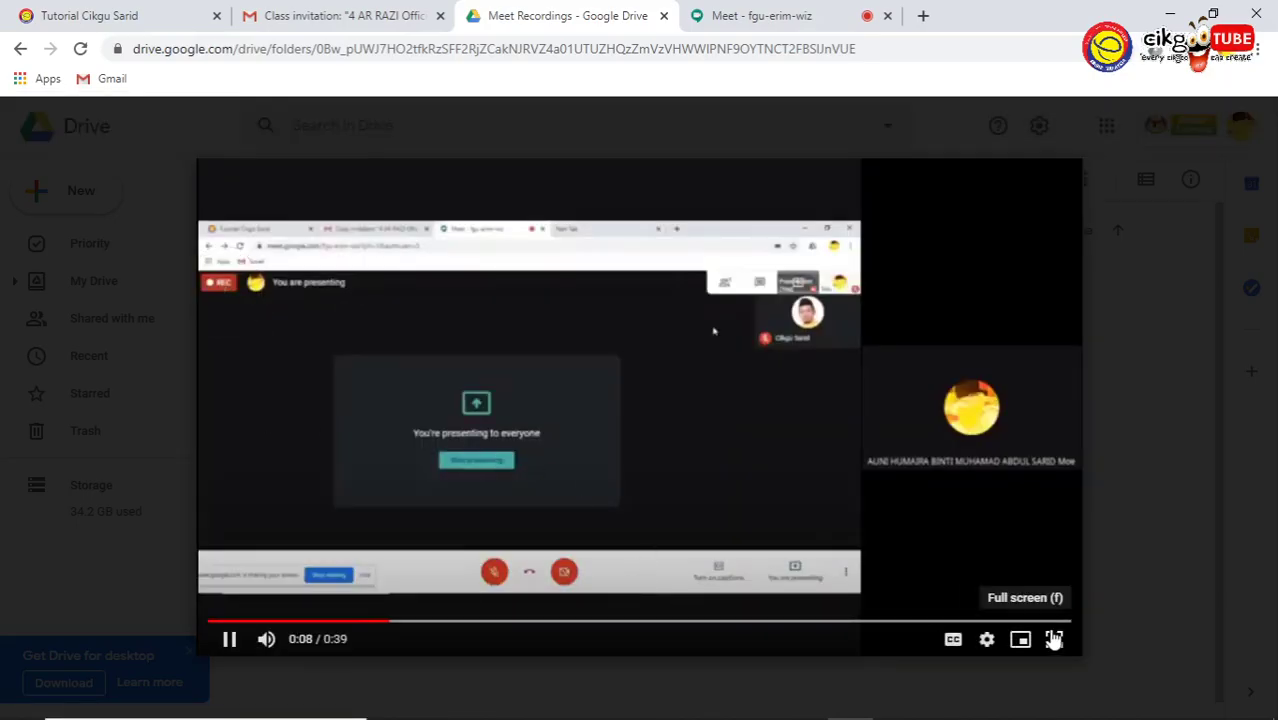
pyautogui.click(1054, 641)
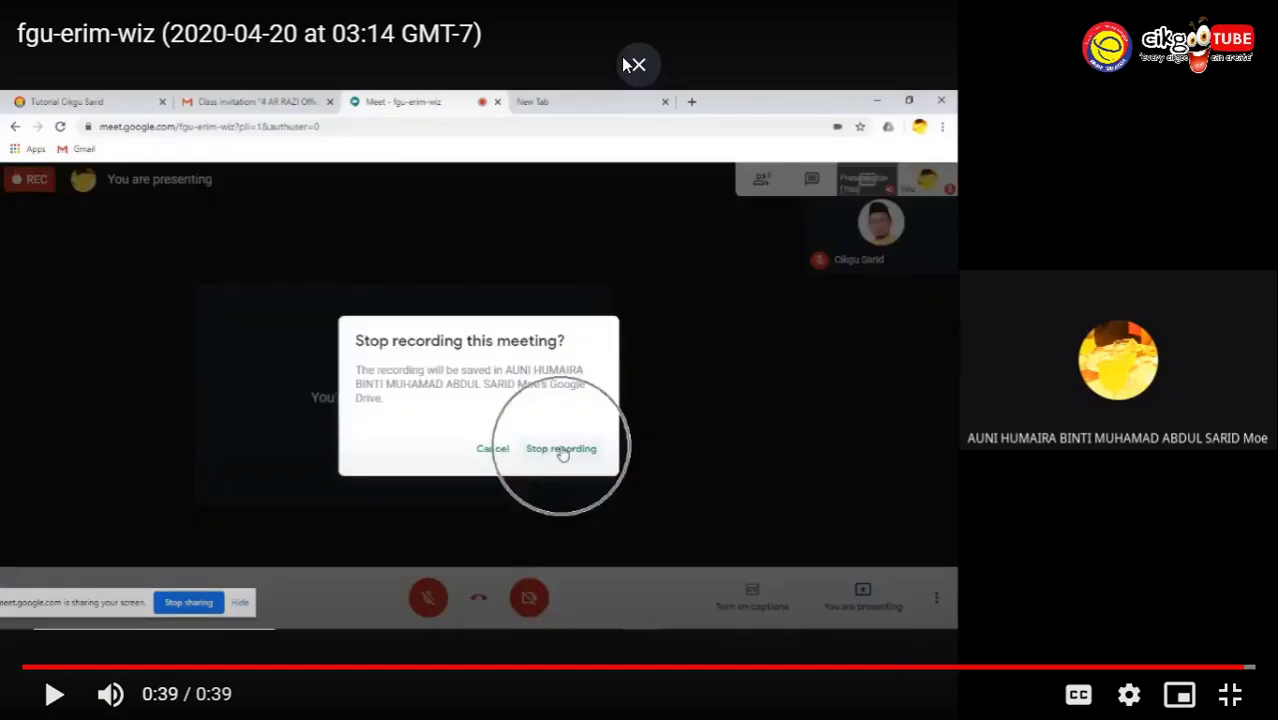
pyautogui.click(634, 65)
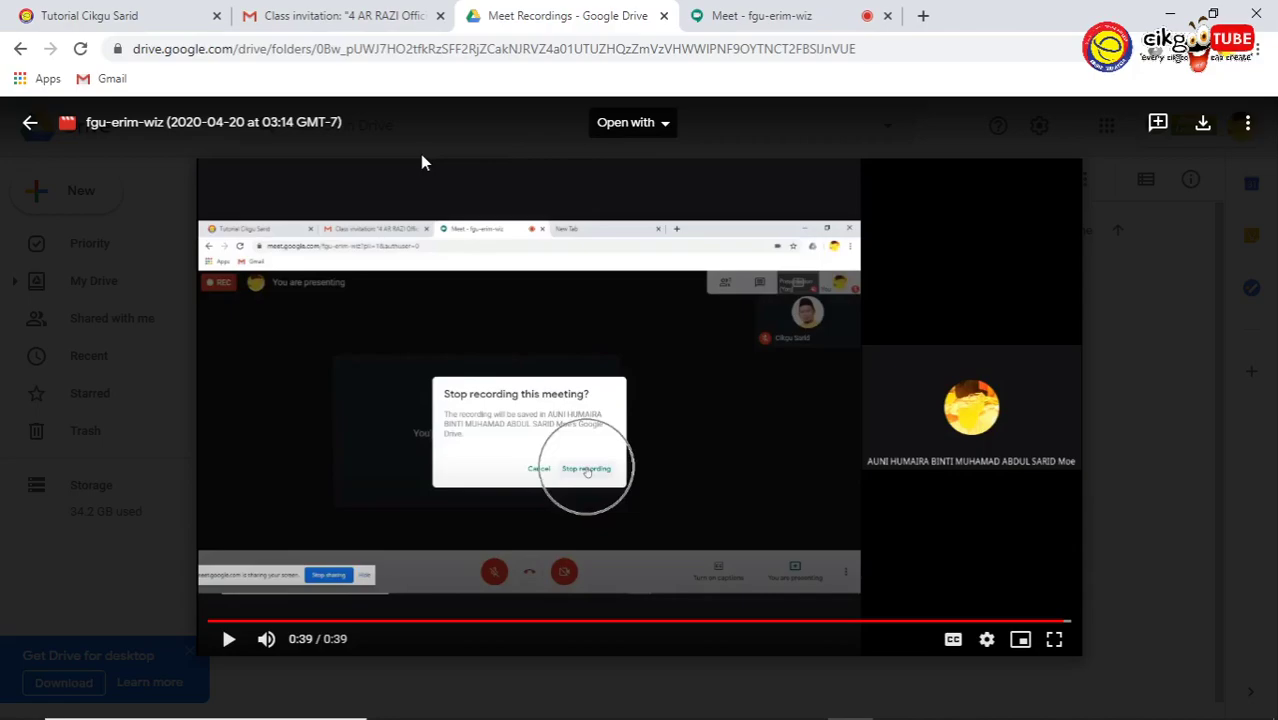
pyautogui.click(755, 15)
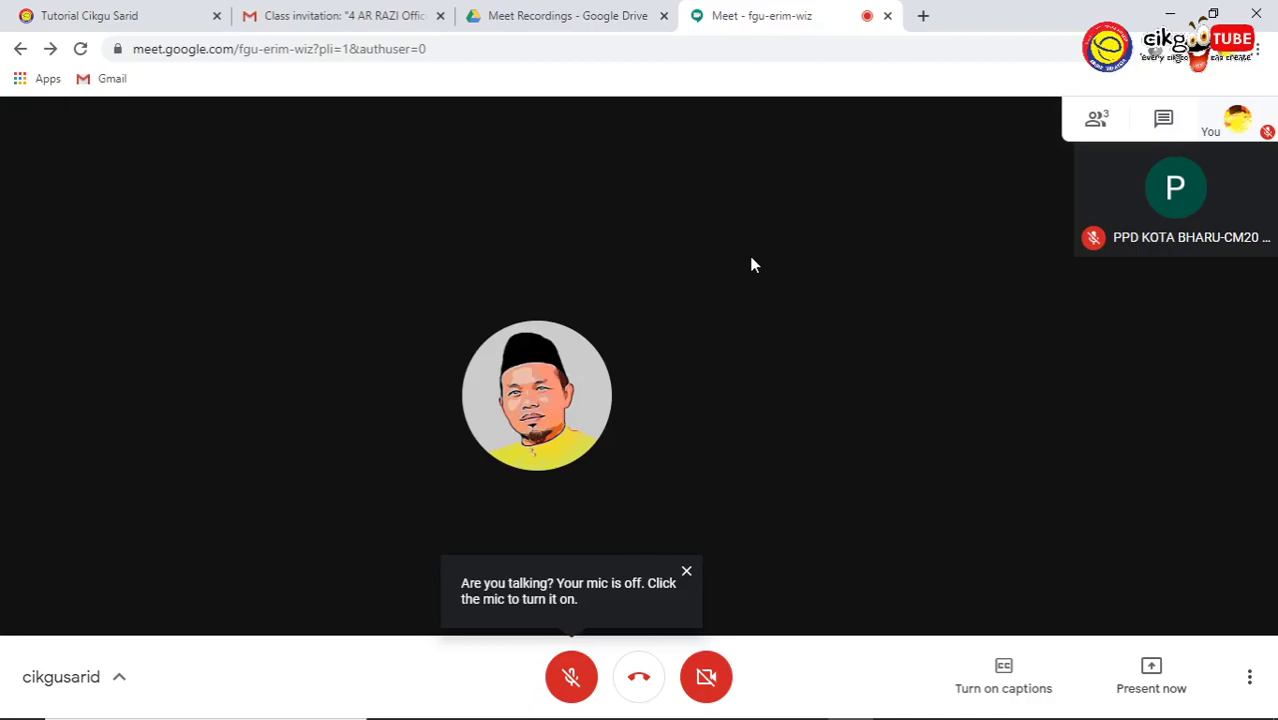
pyautogui.moveTo(868, 710)
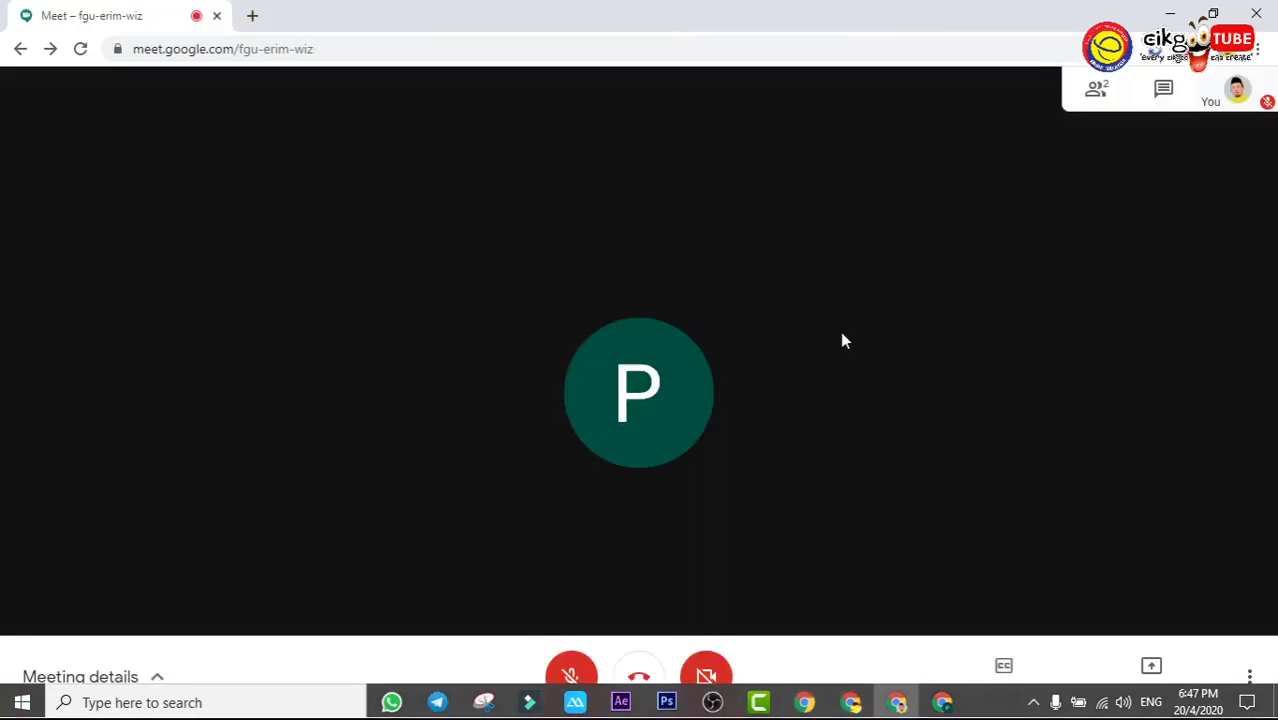
# Hang up with the red Leave call button in the control bar
pyautogui.click(637, 678)
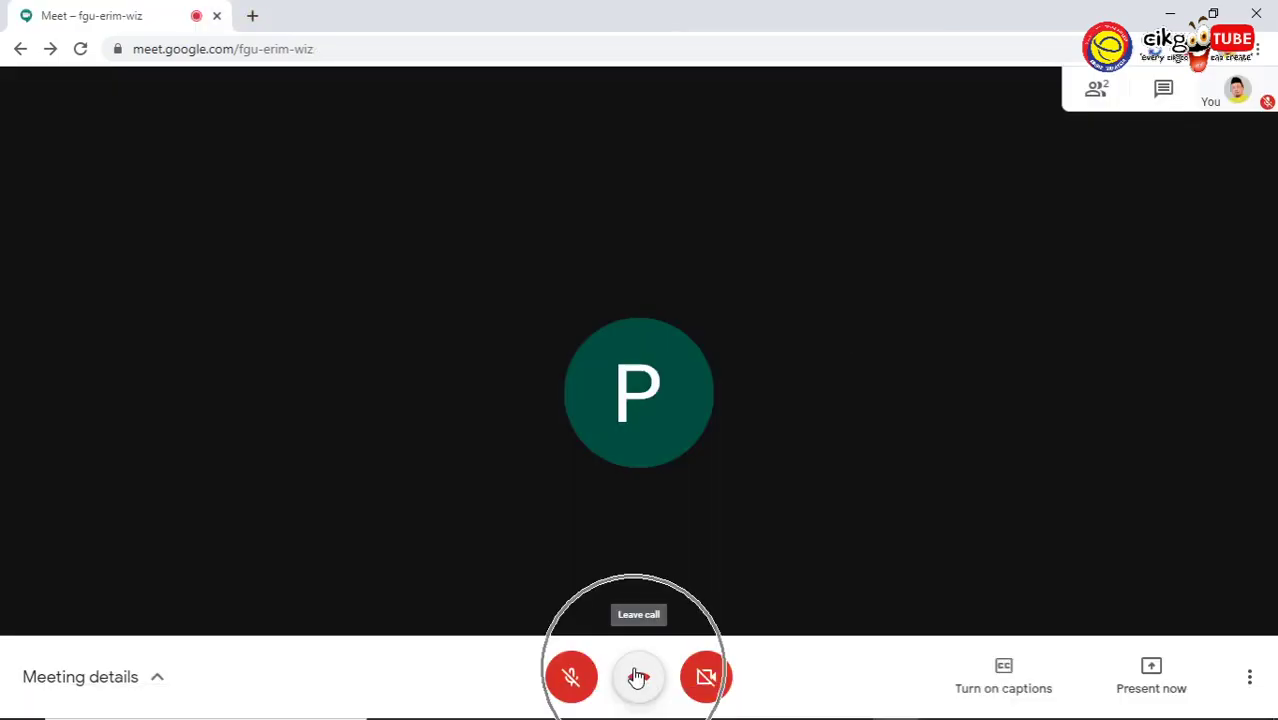